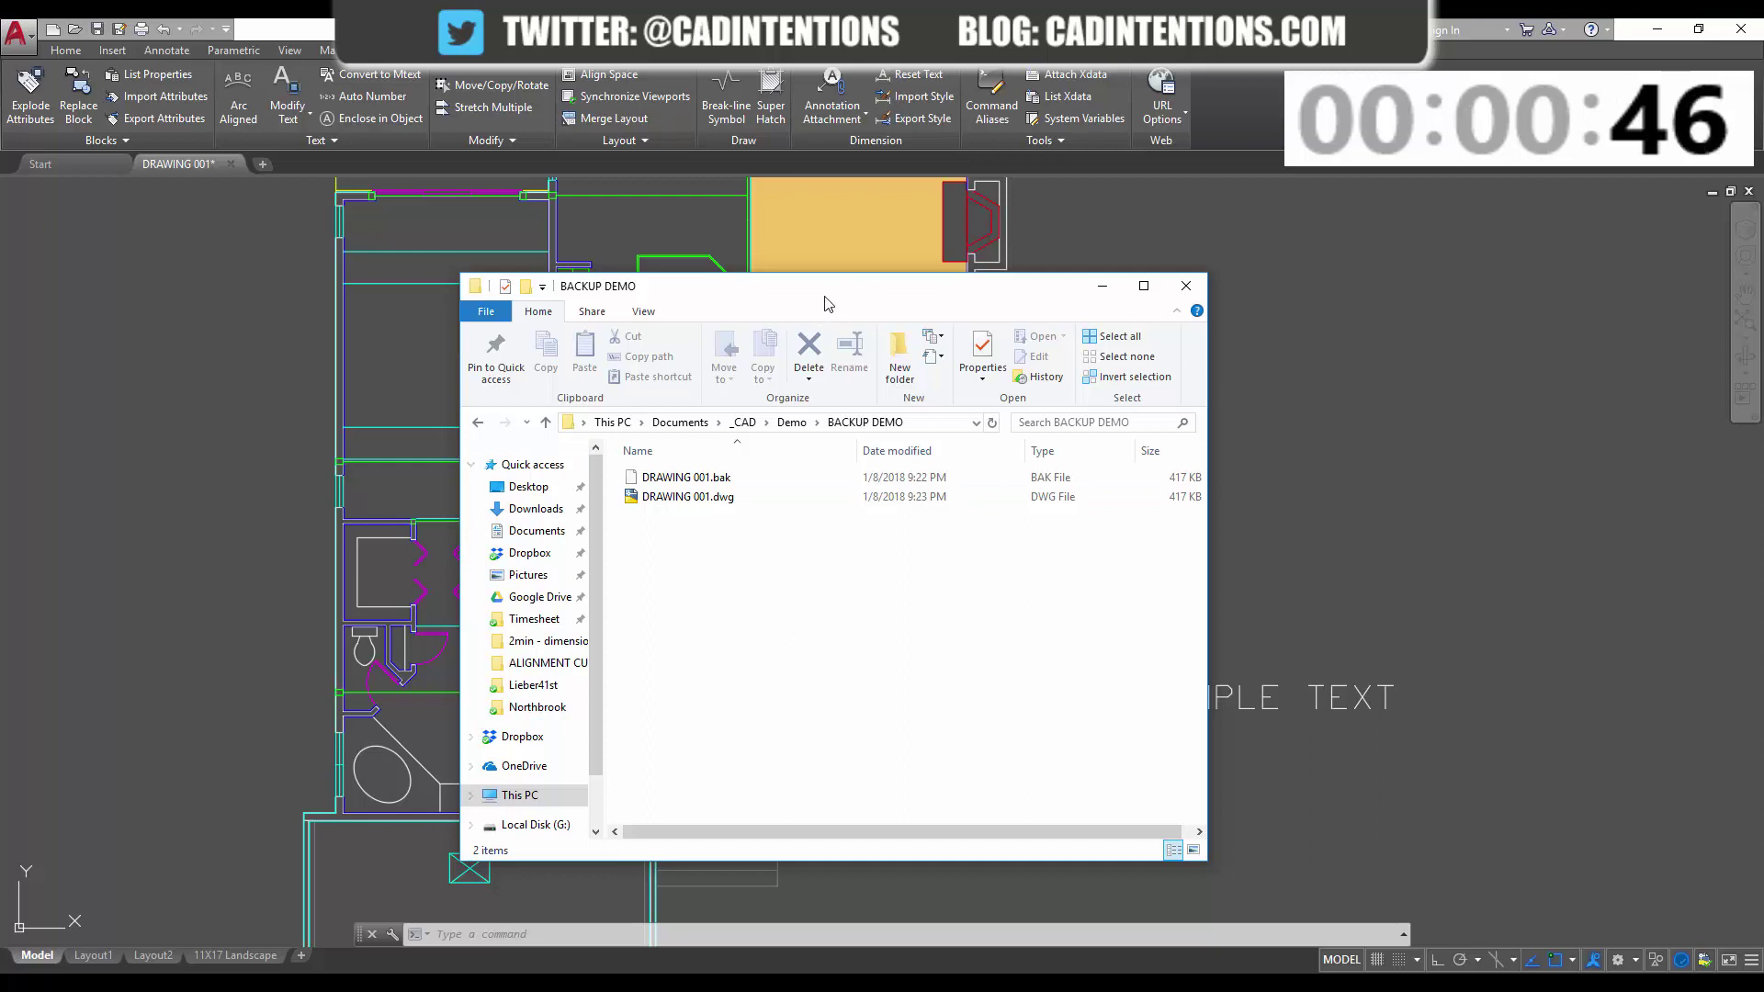
Move File Explorer aside, then close the DRAWING 001 tab, answering No to saving changes.
drag(780, 303, 675, 275)
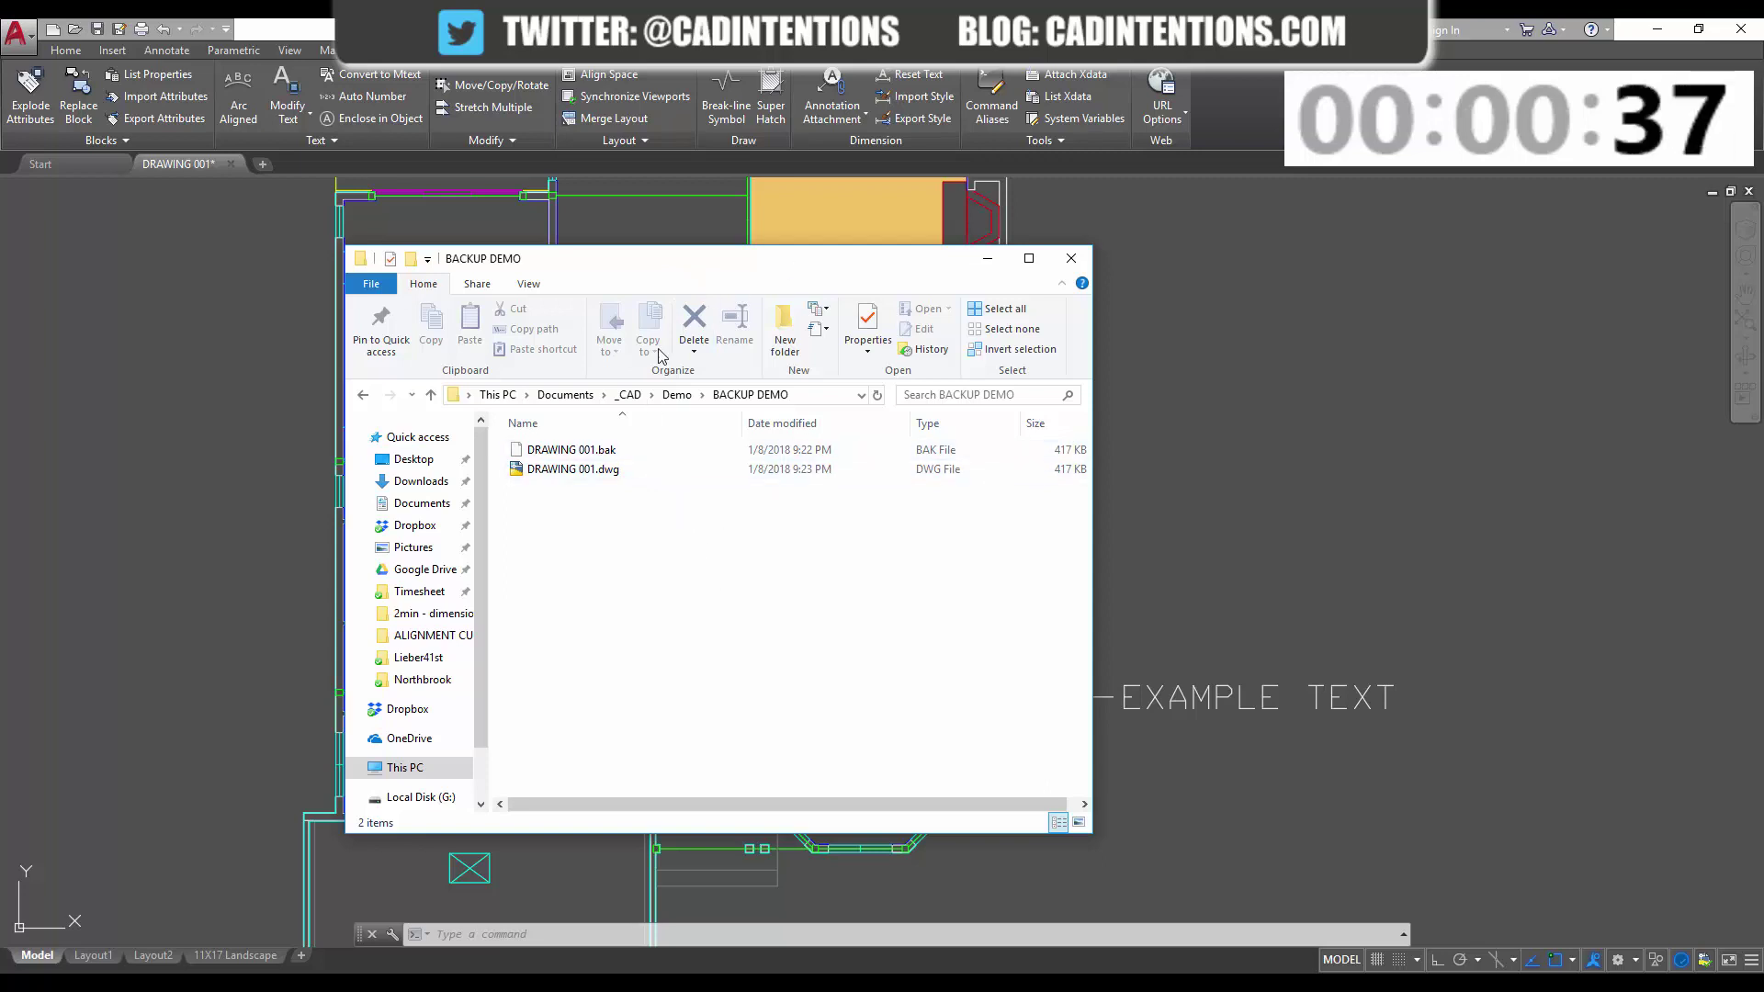
drag(604, 271, 0, 267)
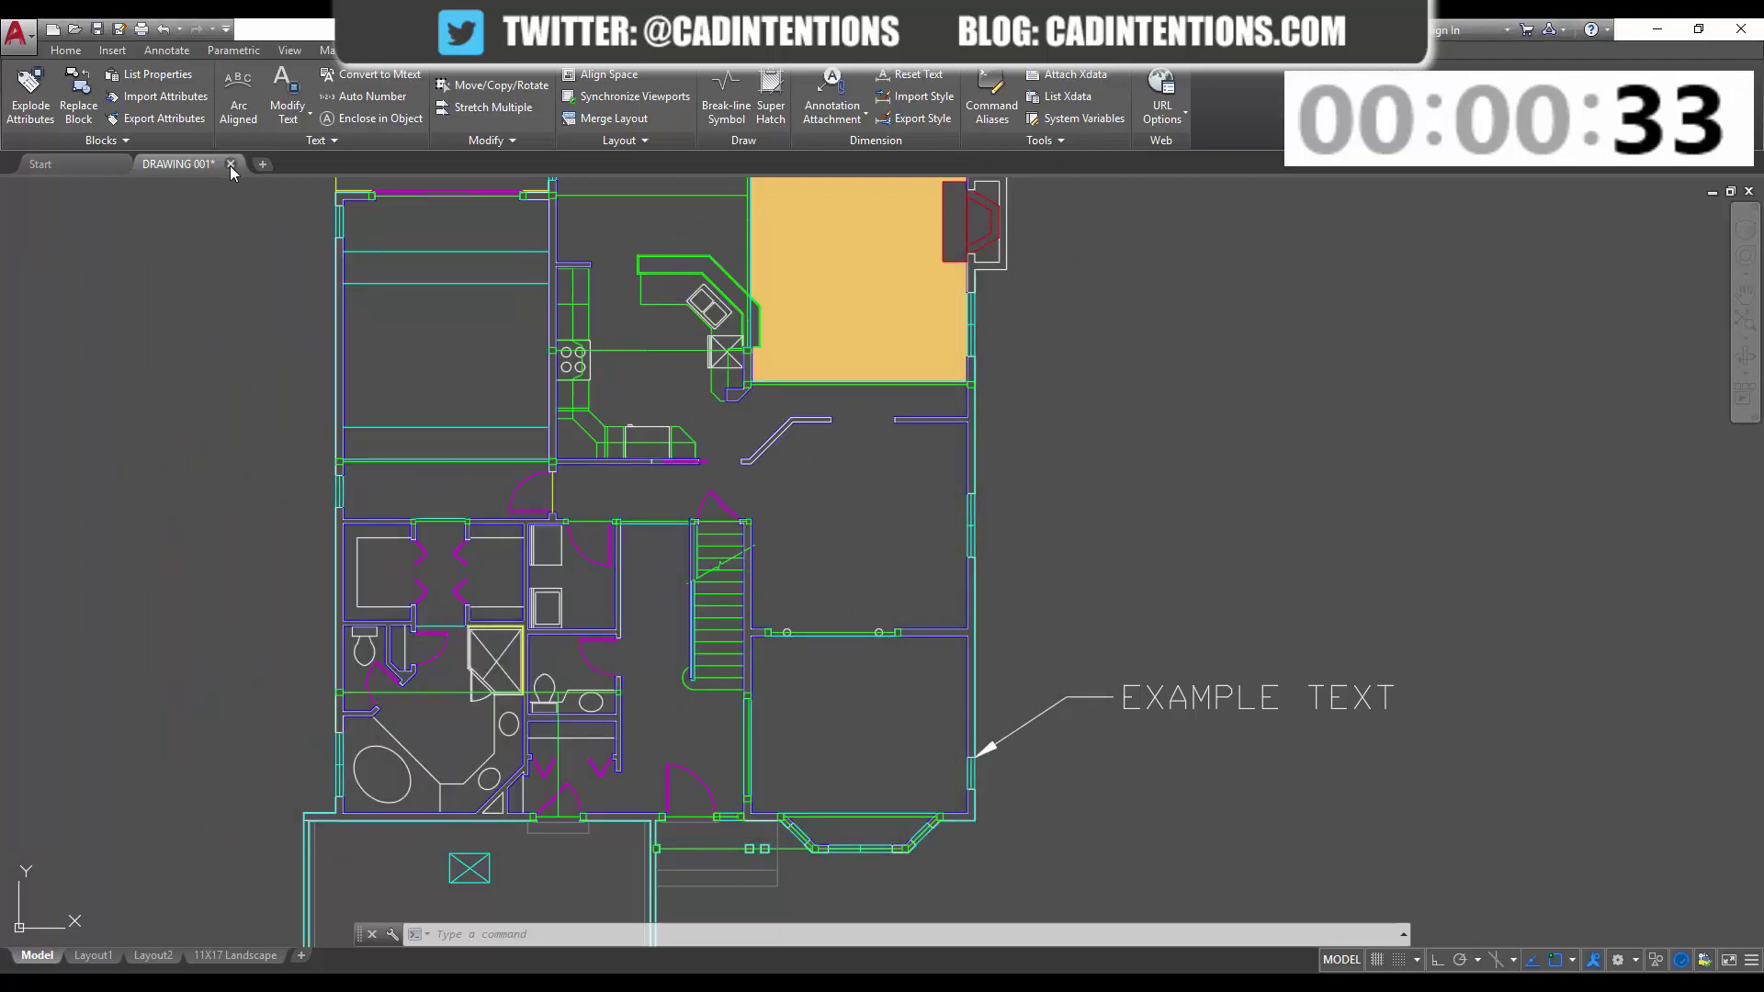
mouse_move(908, 511)
middle_down()
mouse_move(1031, 441)
mouse_move(799, 638)
middle_up()
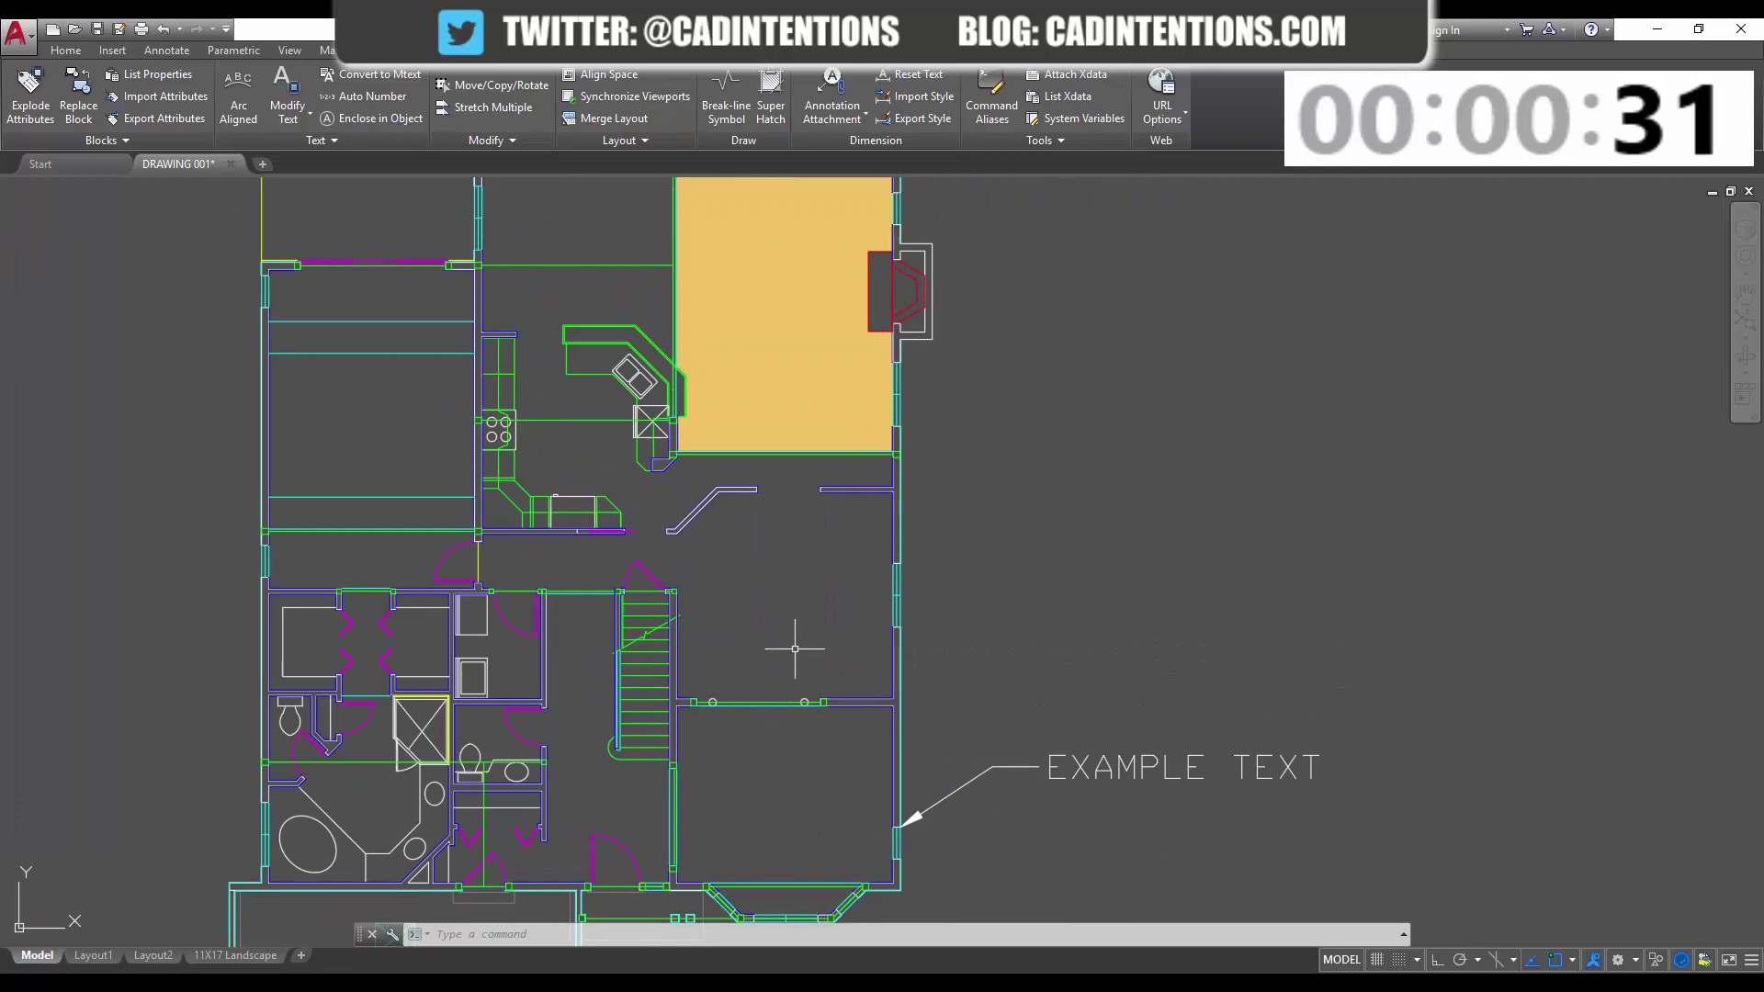
click(230, 163)
click(915, 545)
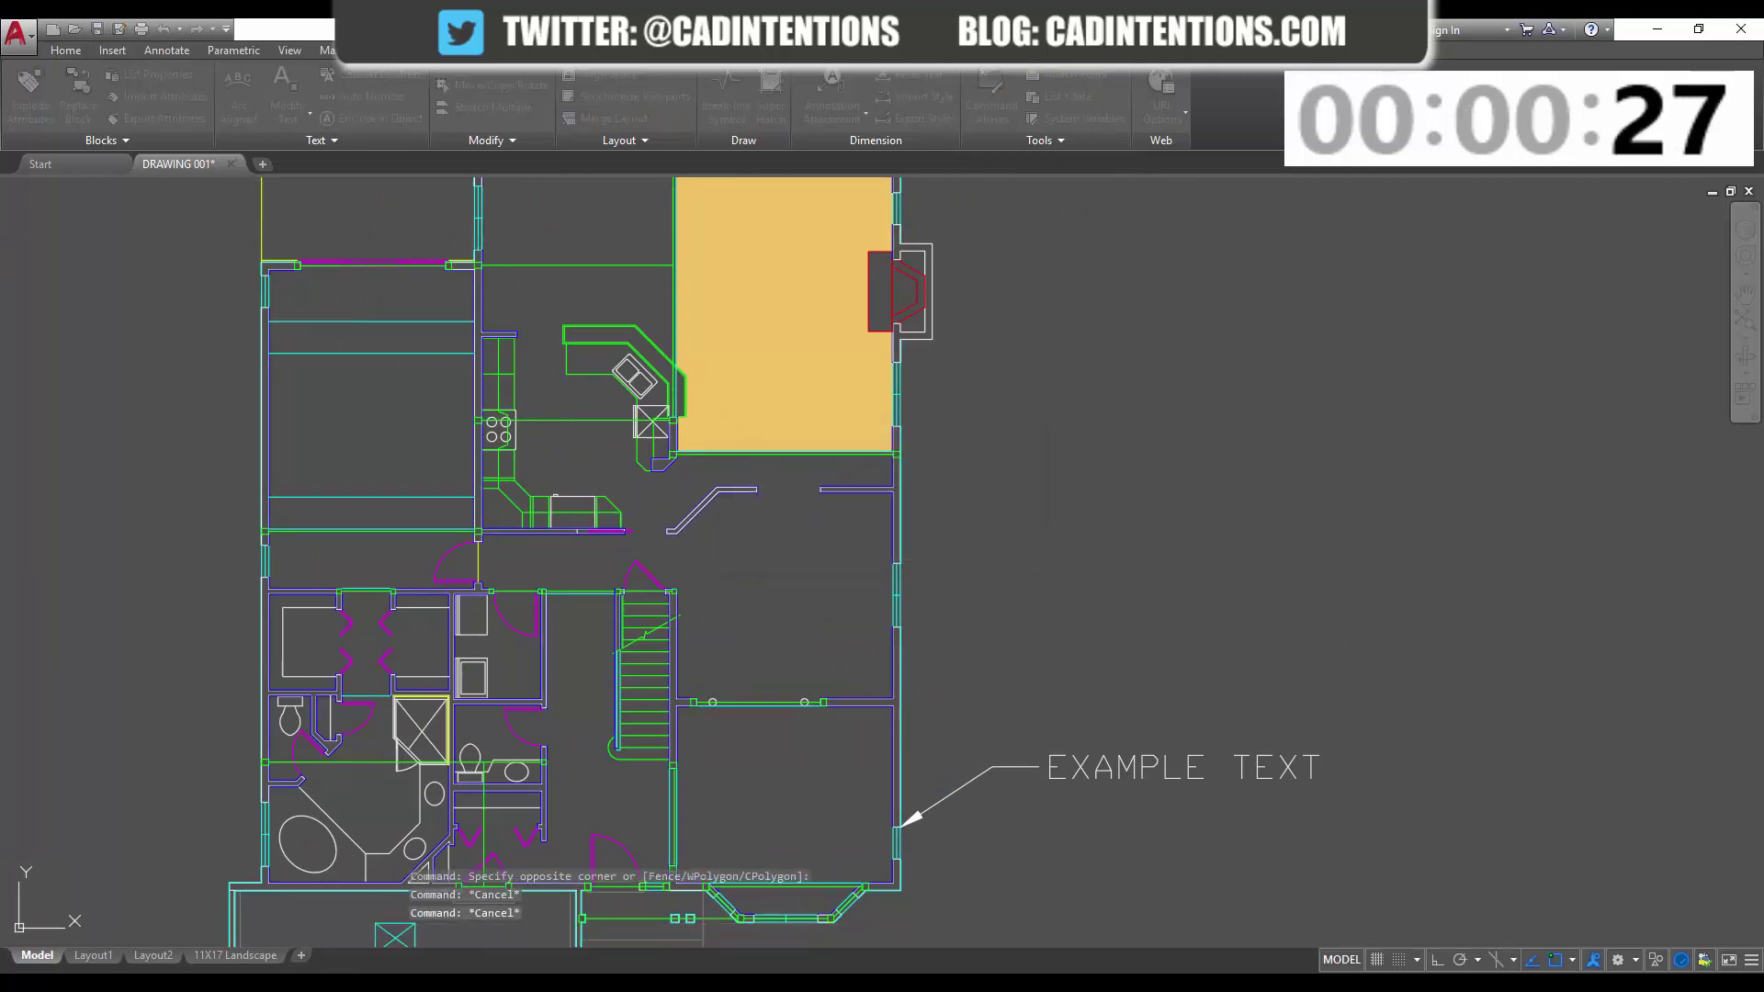
Back in File Explorer, delete the existing DRAWING 001.dwg file.
key(alt+Tab)
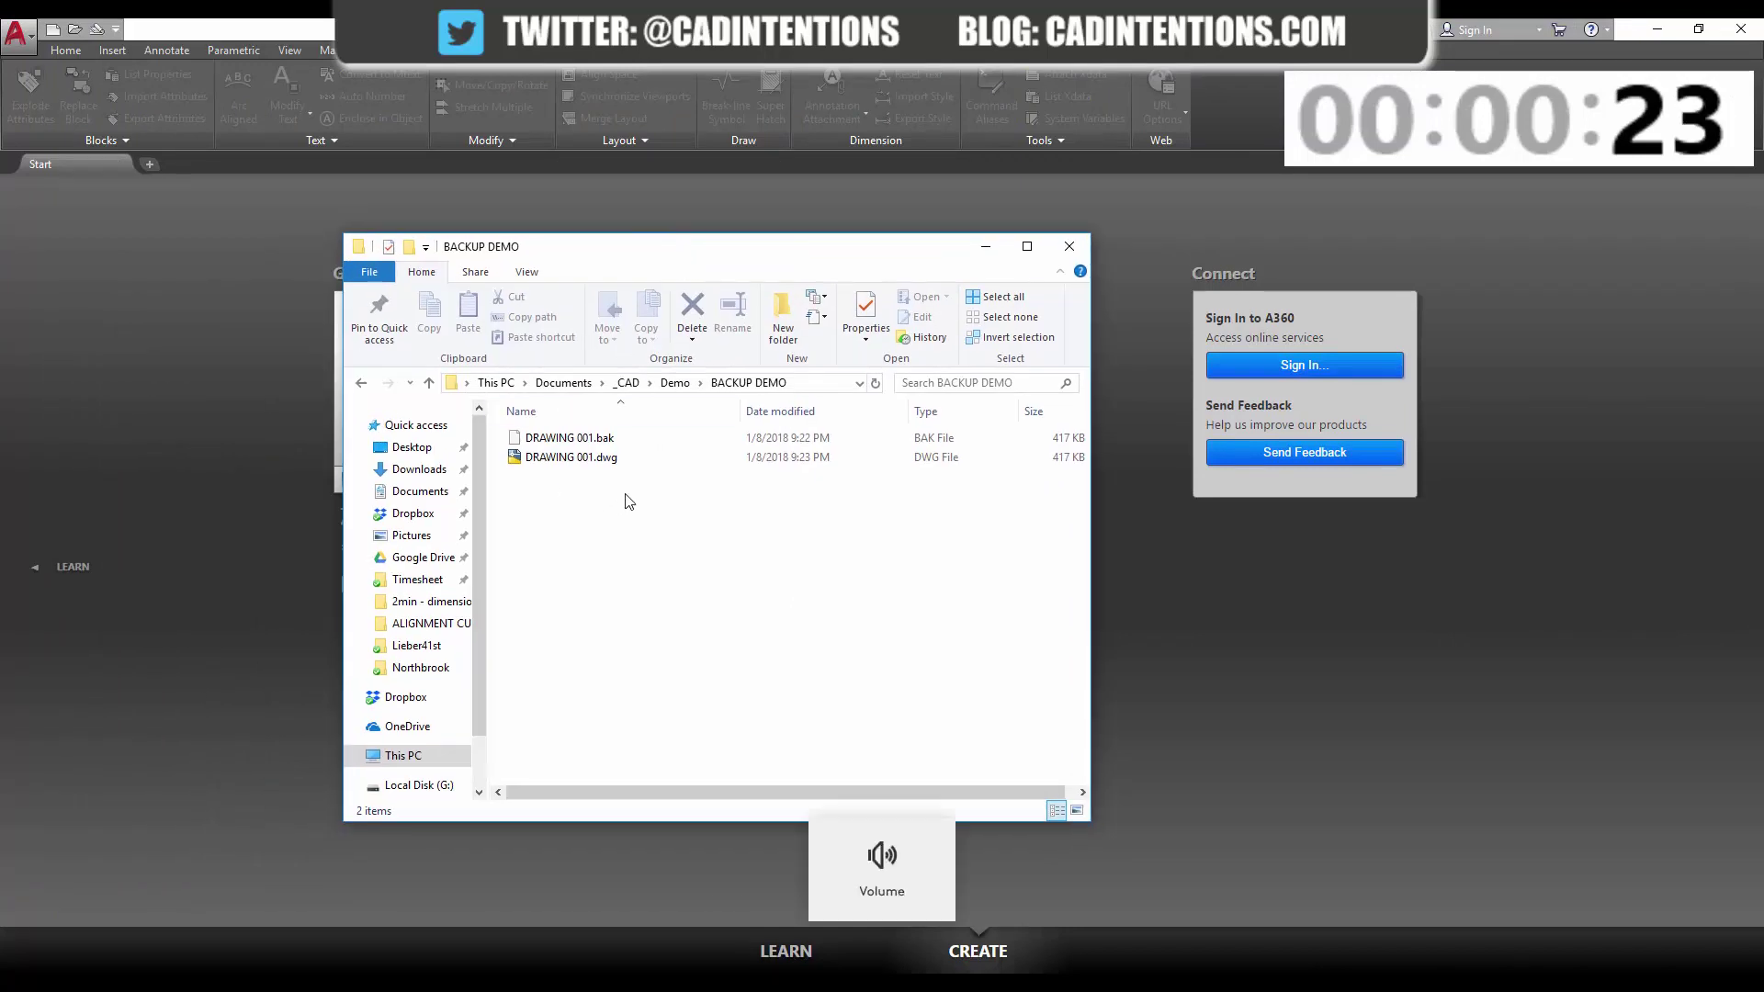
click(614, 463)
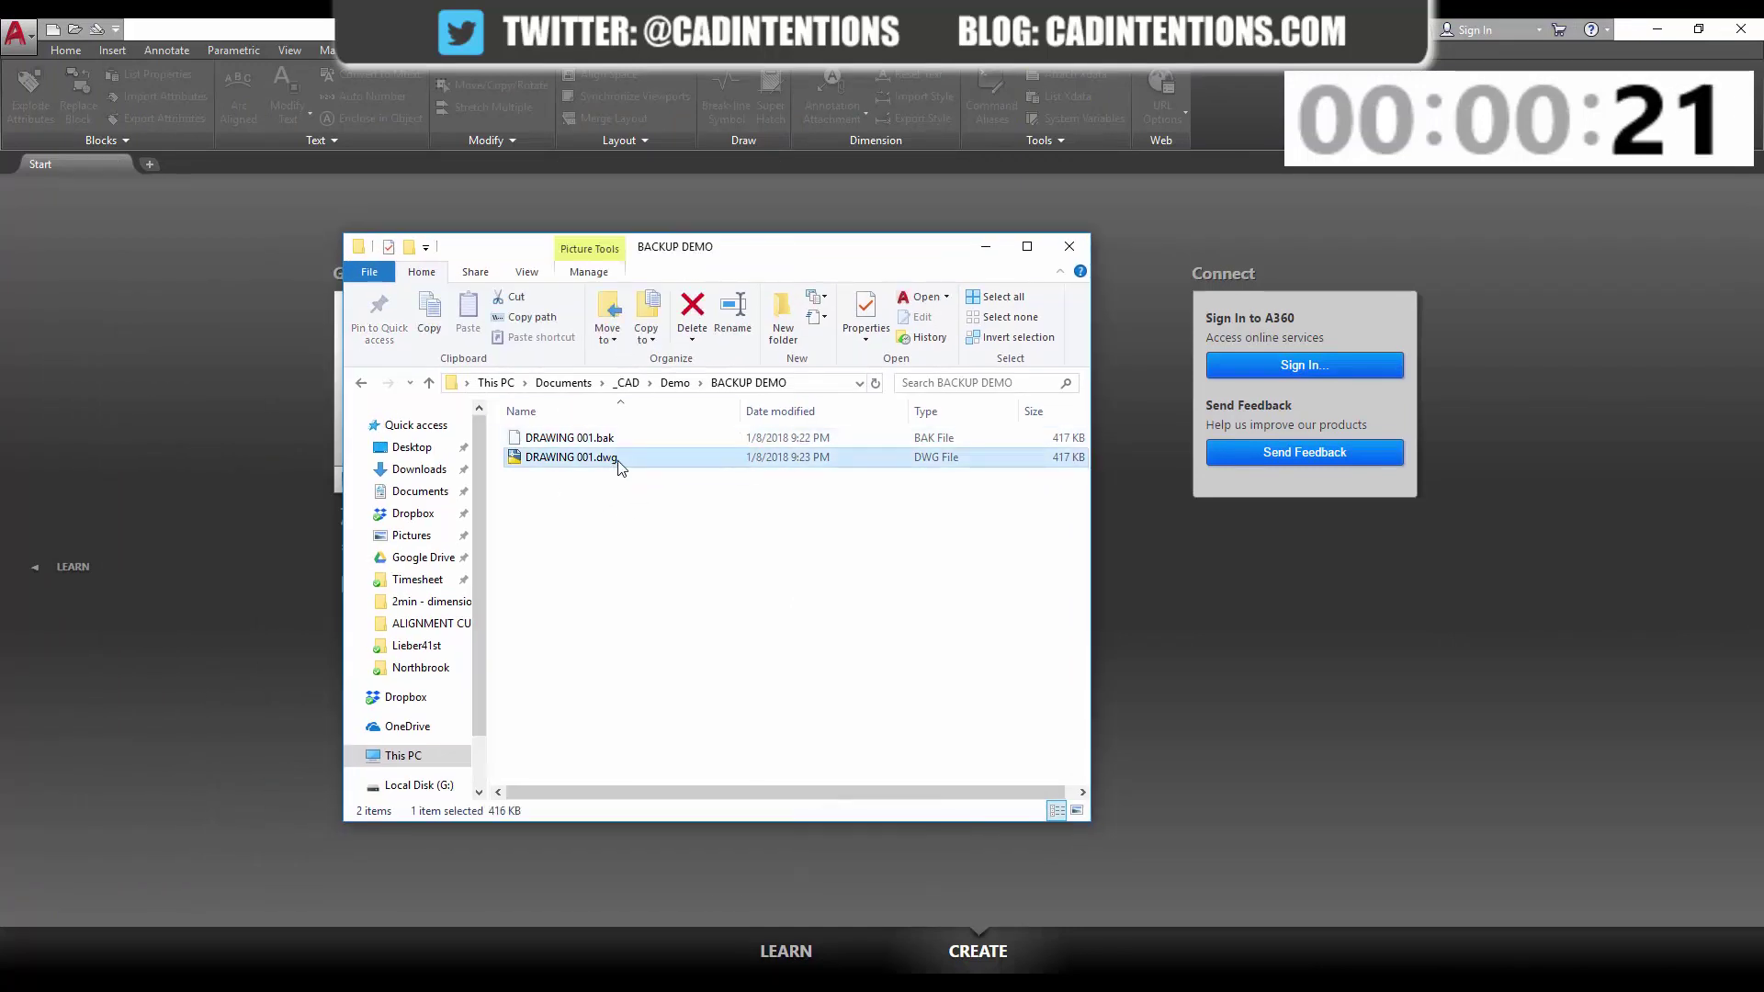
key(Delete)
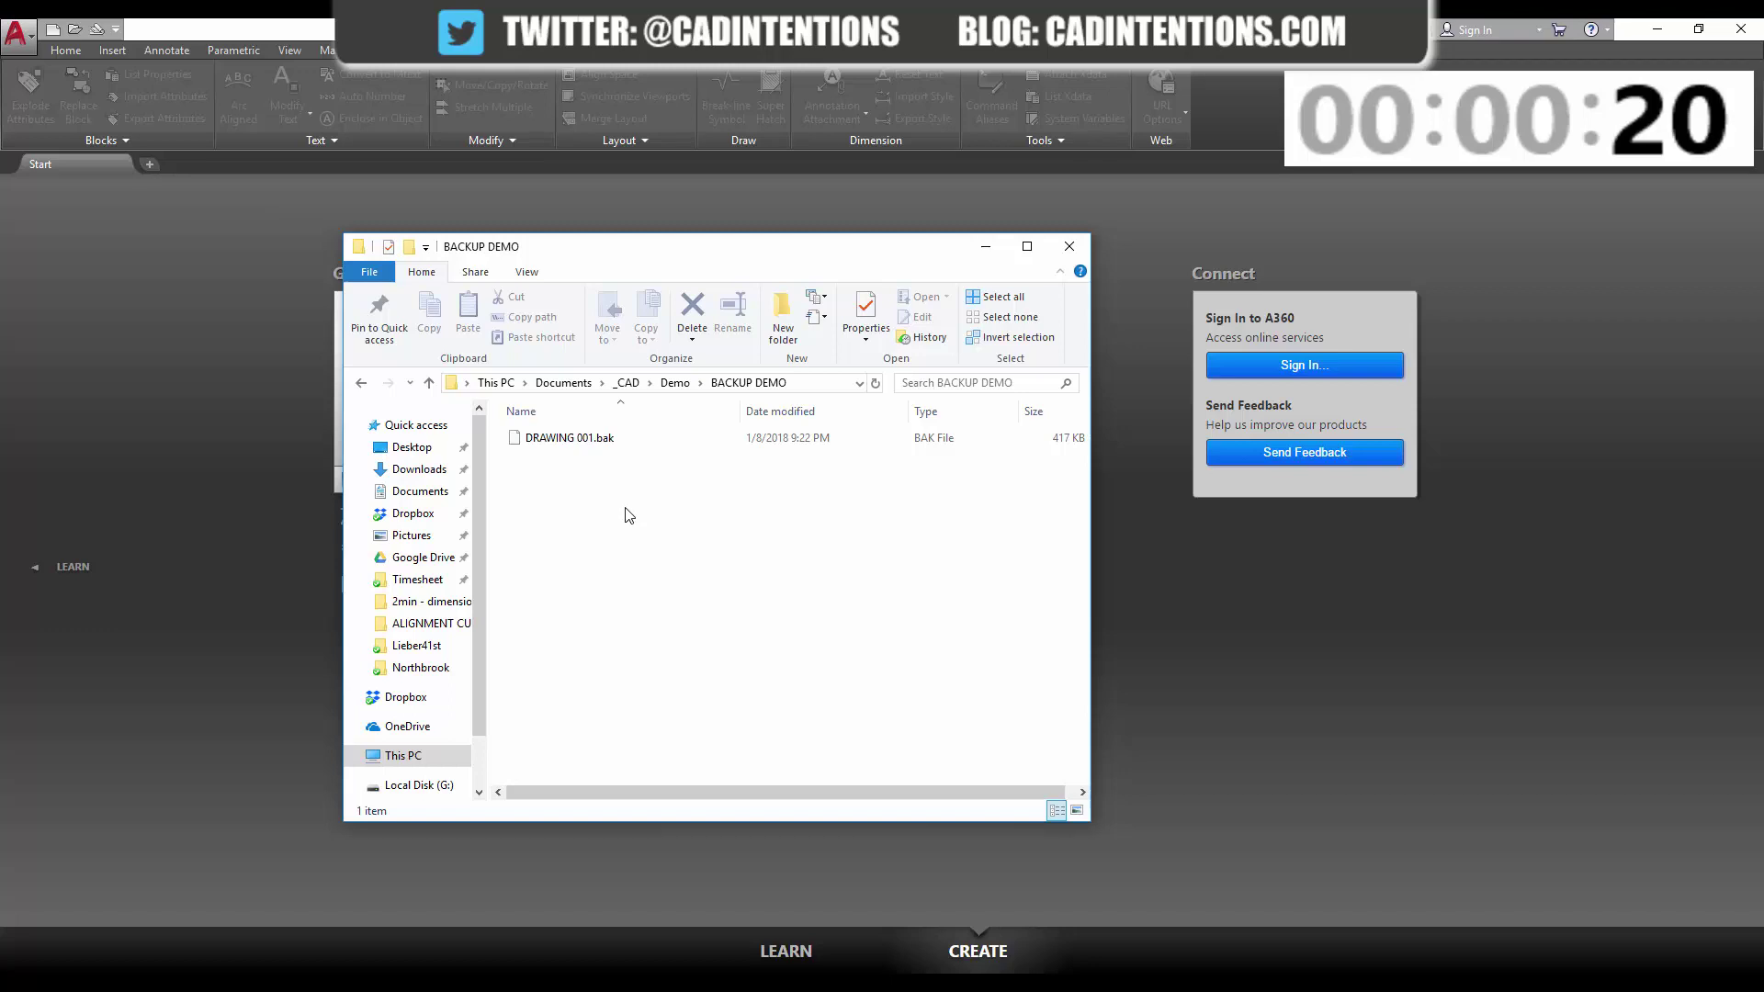
Rename the DRAWING 001.bak backup to DRAWING 001.dwg by changing its extension to dwg.
click(585, 444)
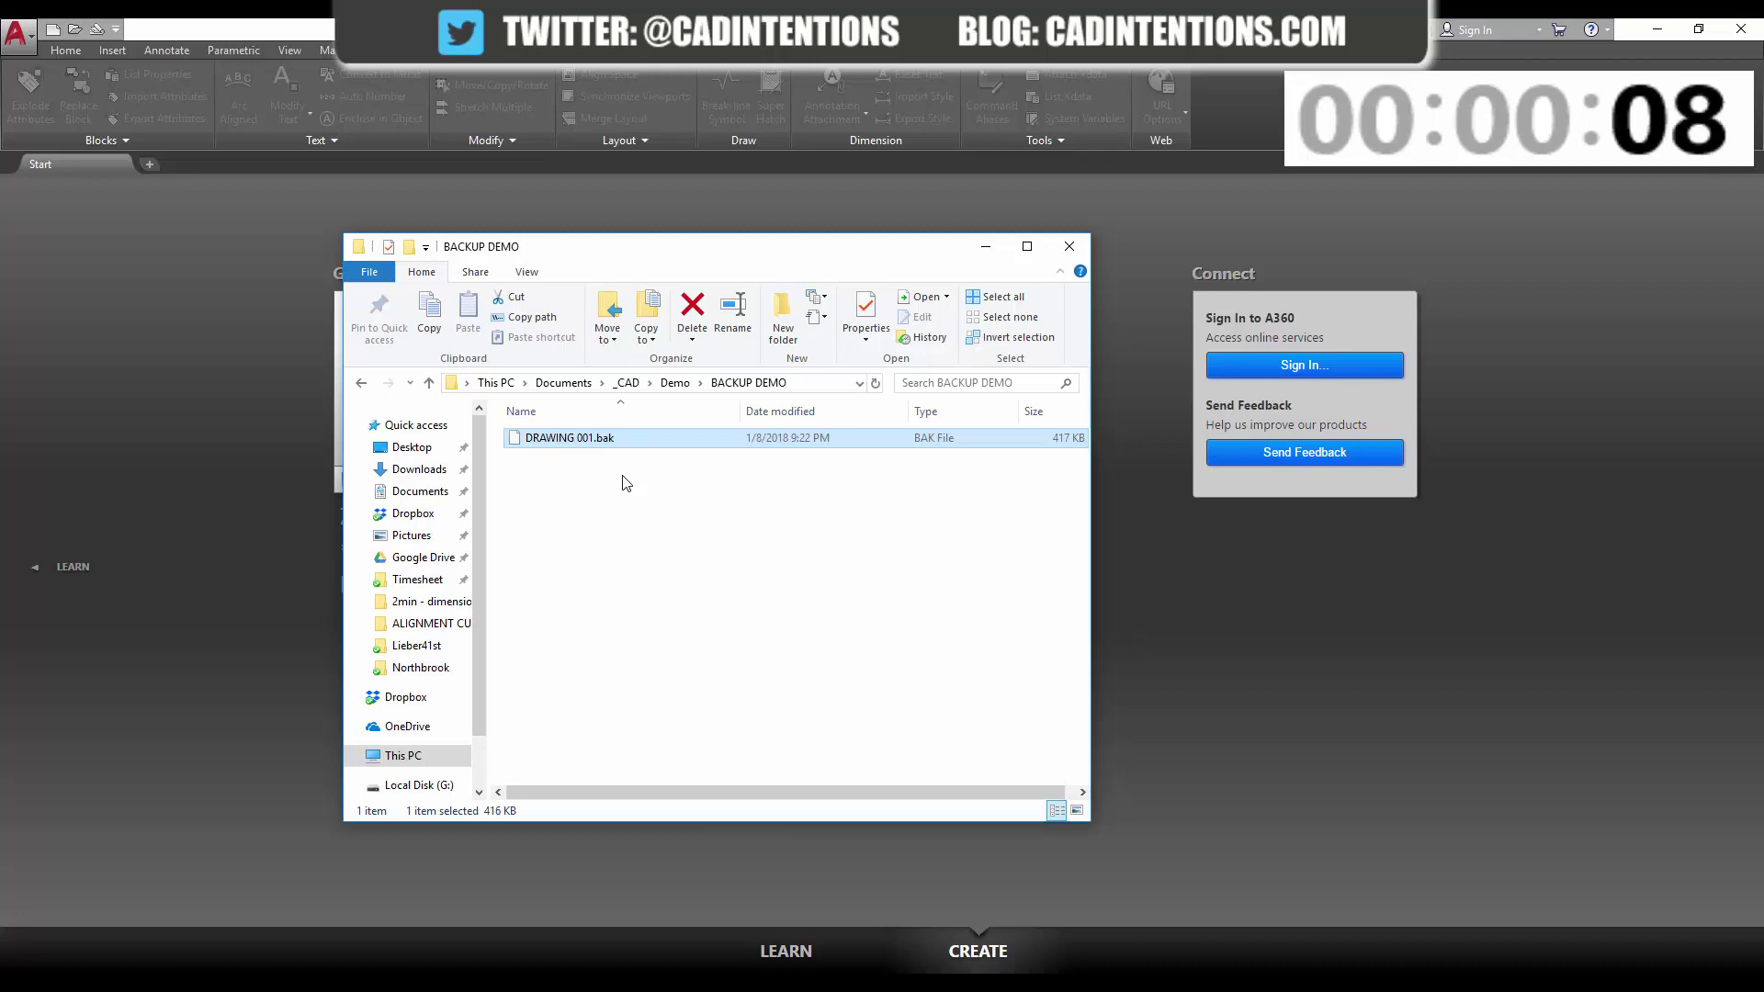
key(F2)
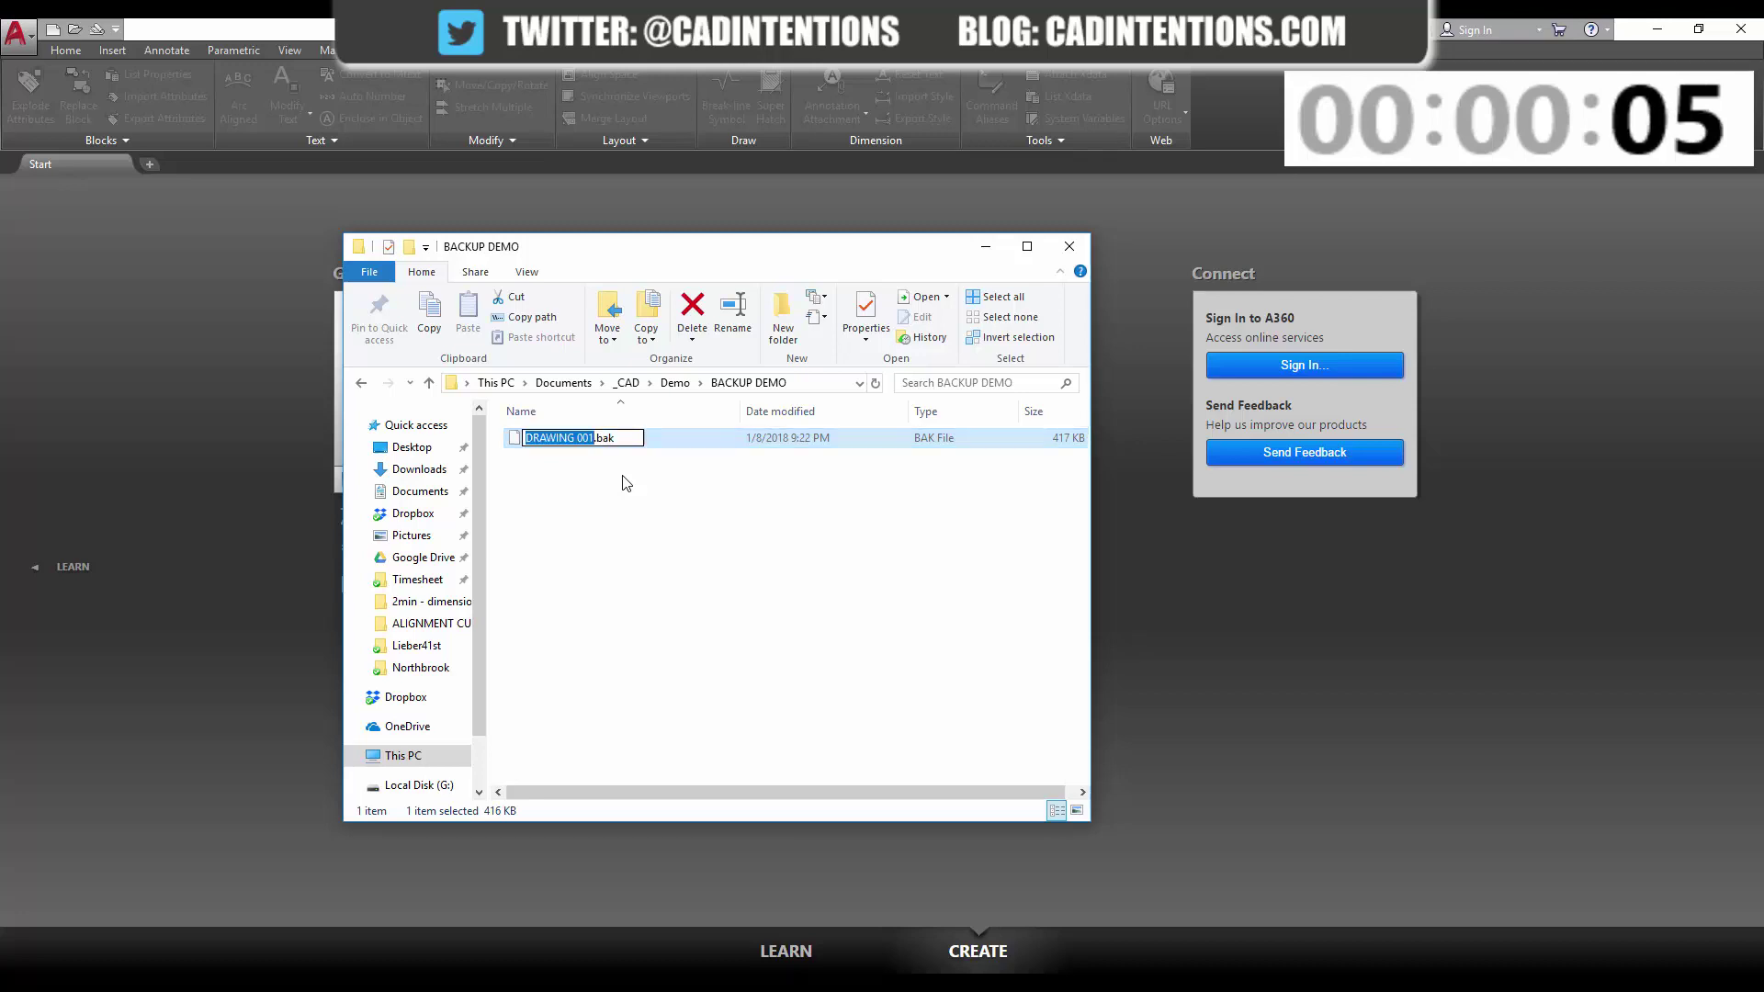
key(End)
key(BackSpace)
key(BackSpace)
key(BackSpace)
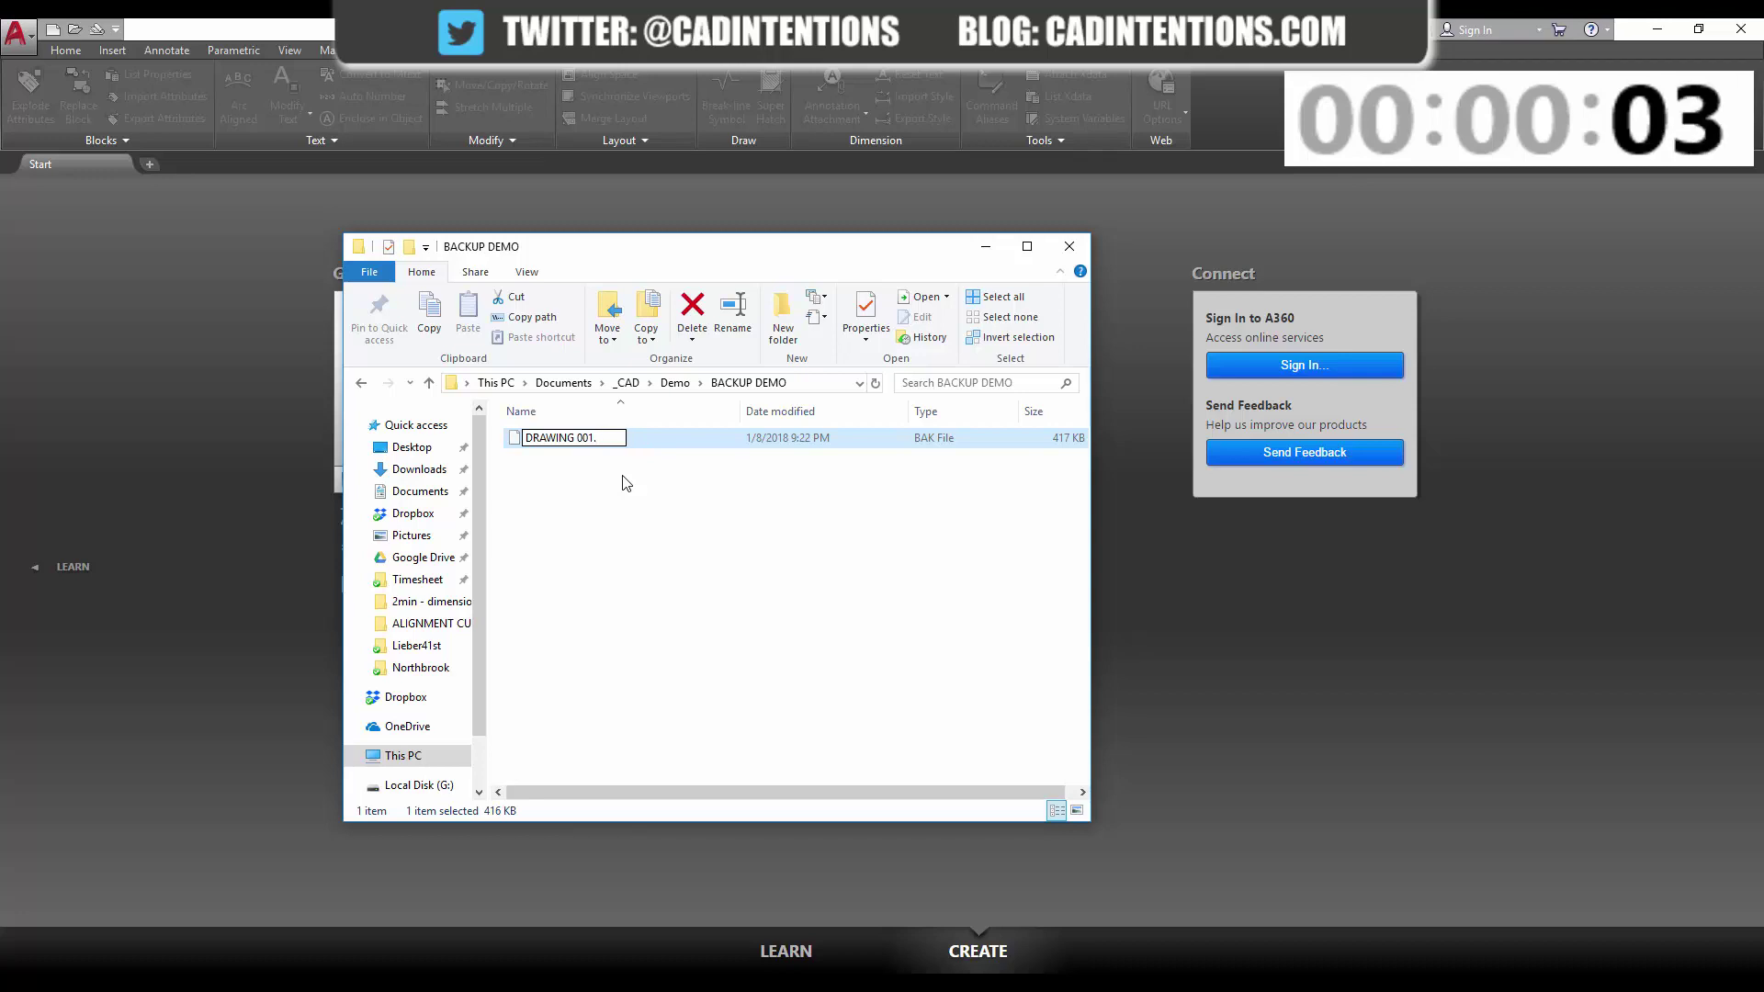
key(Escape)
right_click(617, 445)
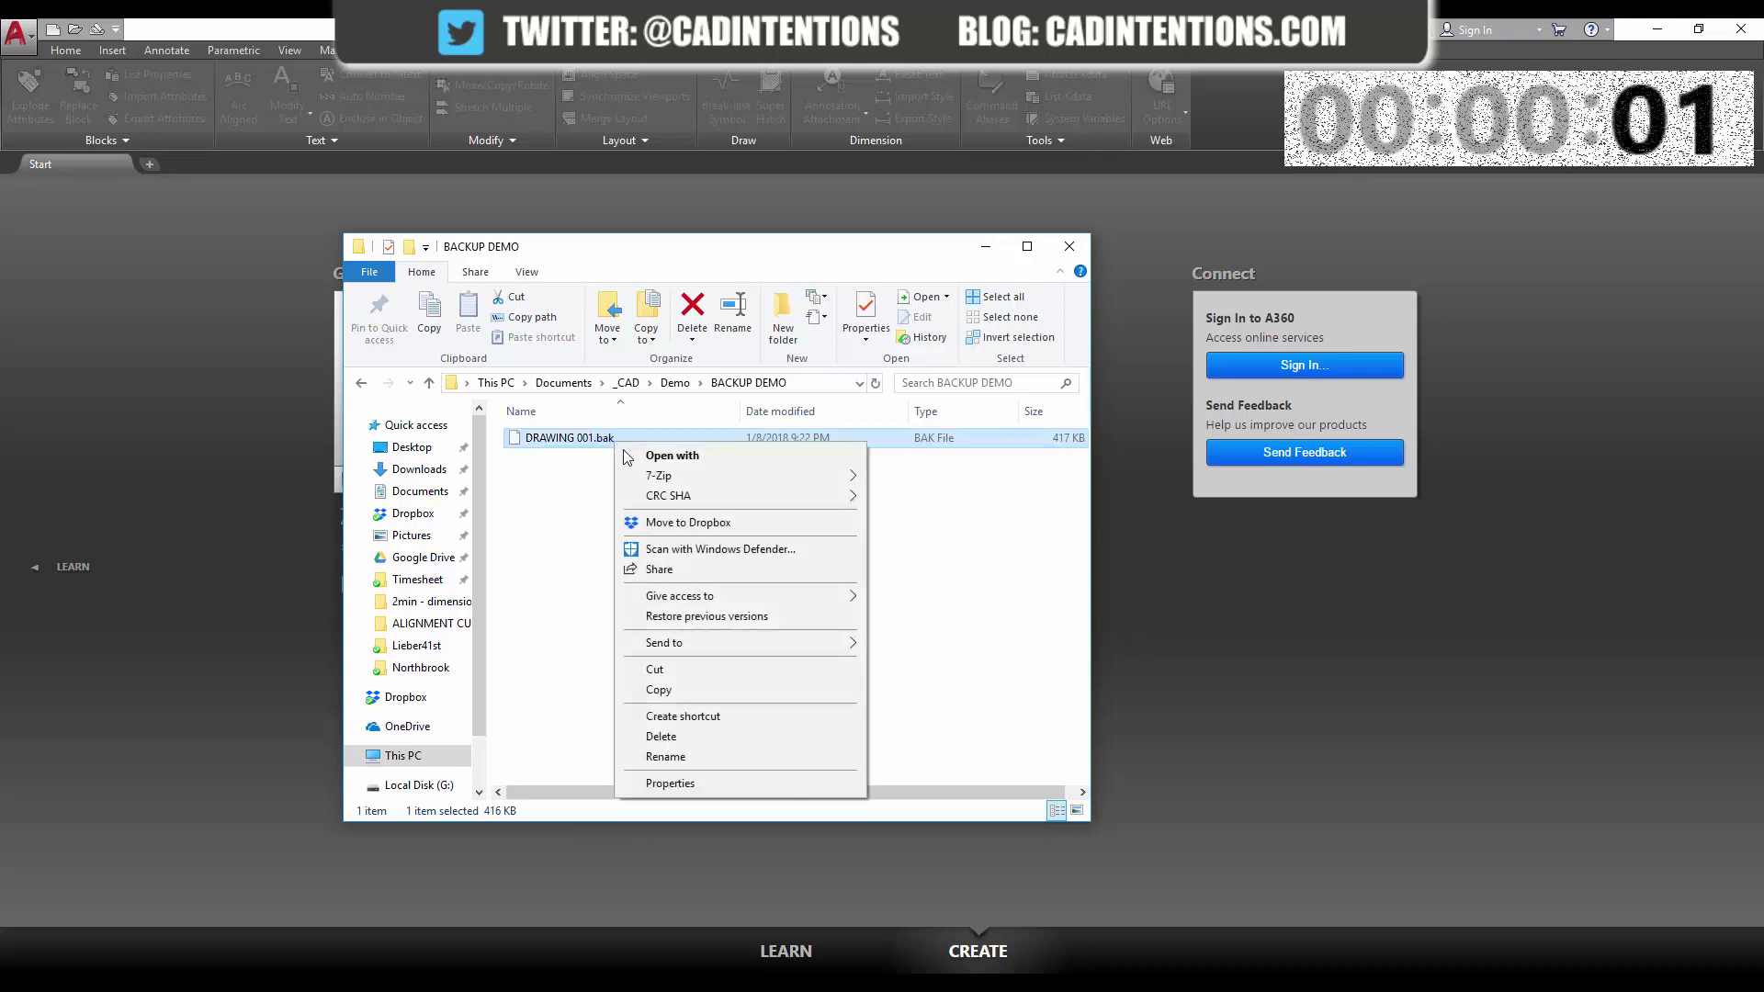
click(672, 758)
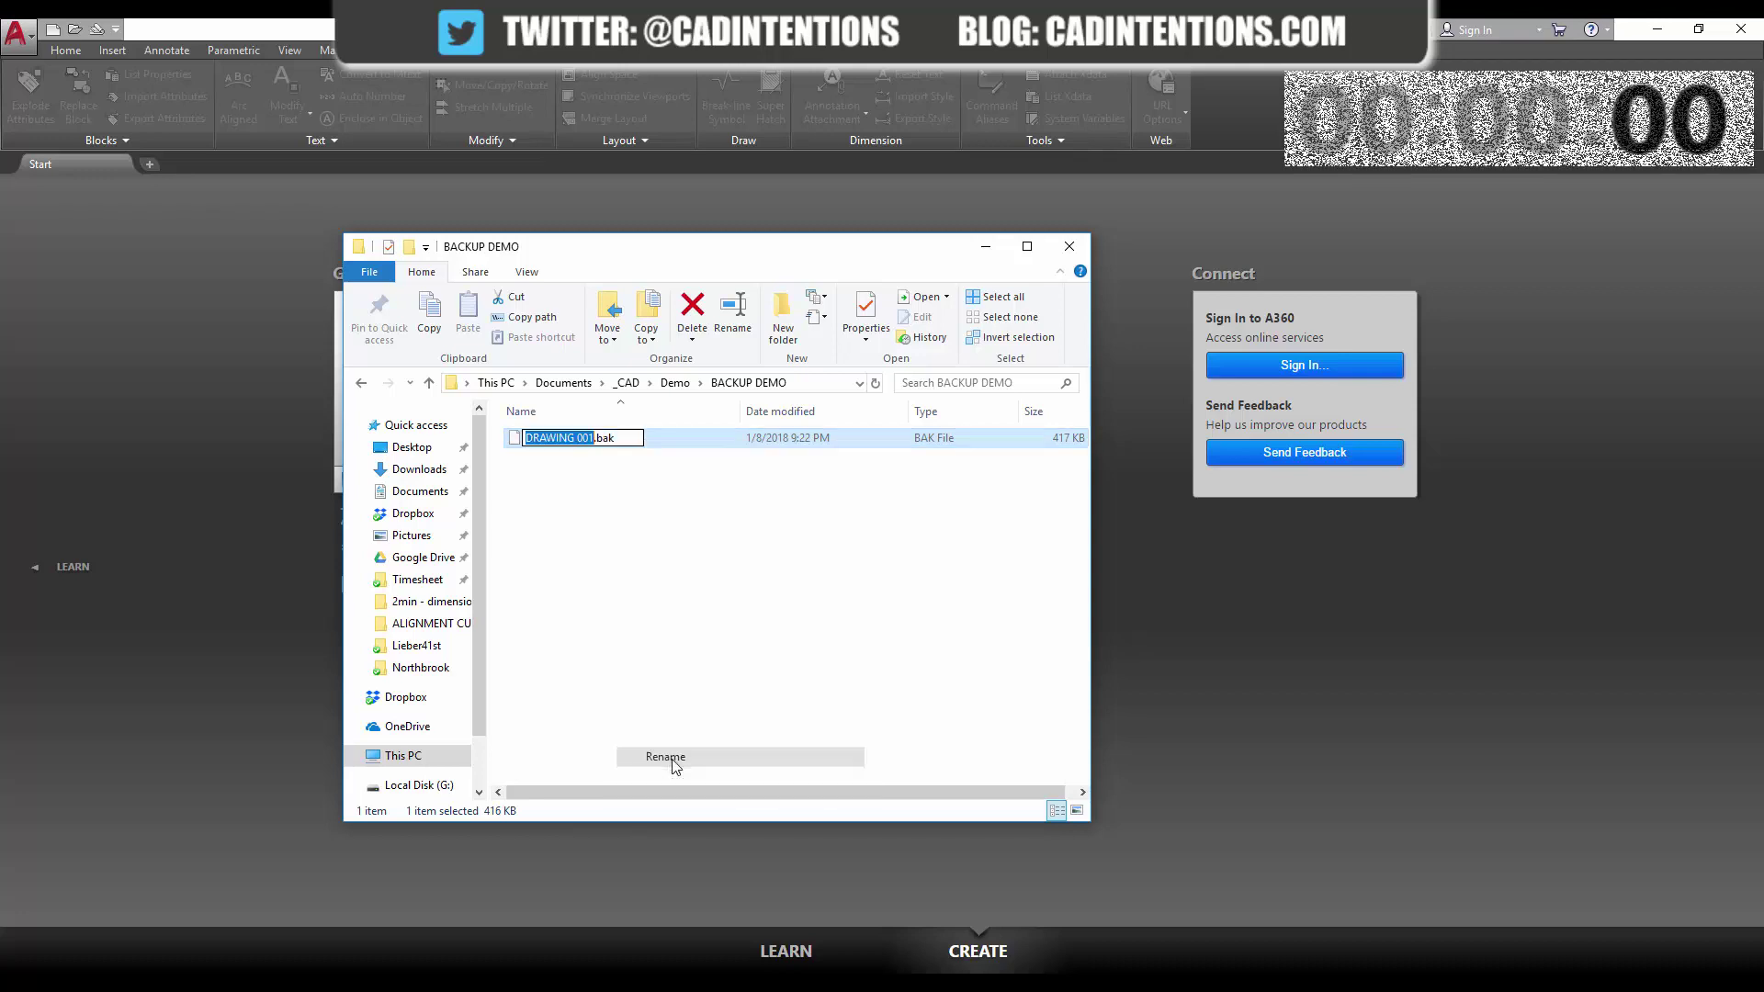
click(618, 441)
key(BackSpace)
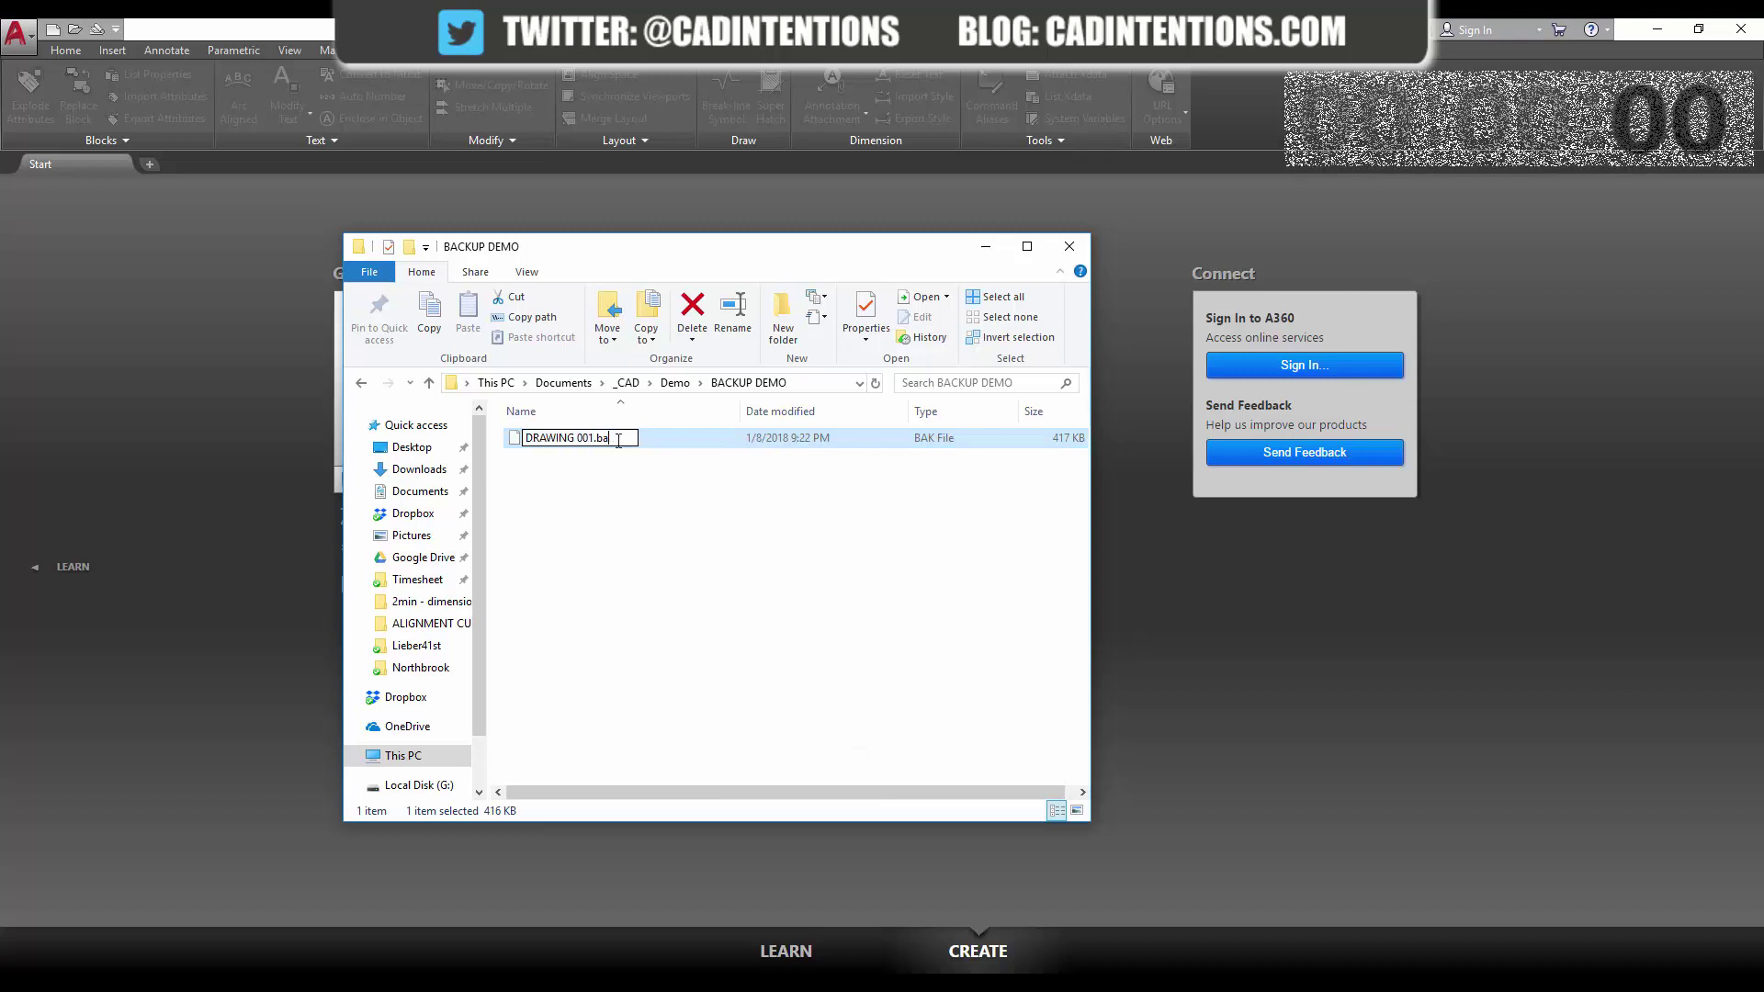
key(BackSpace)
key(BackSpace)
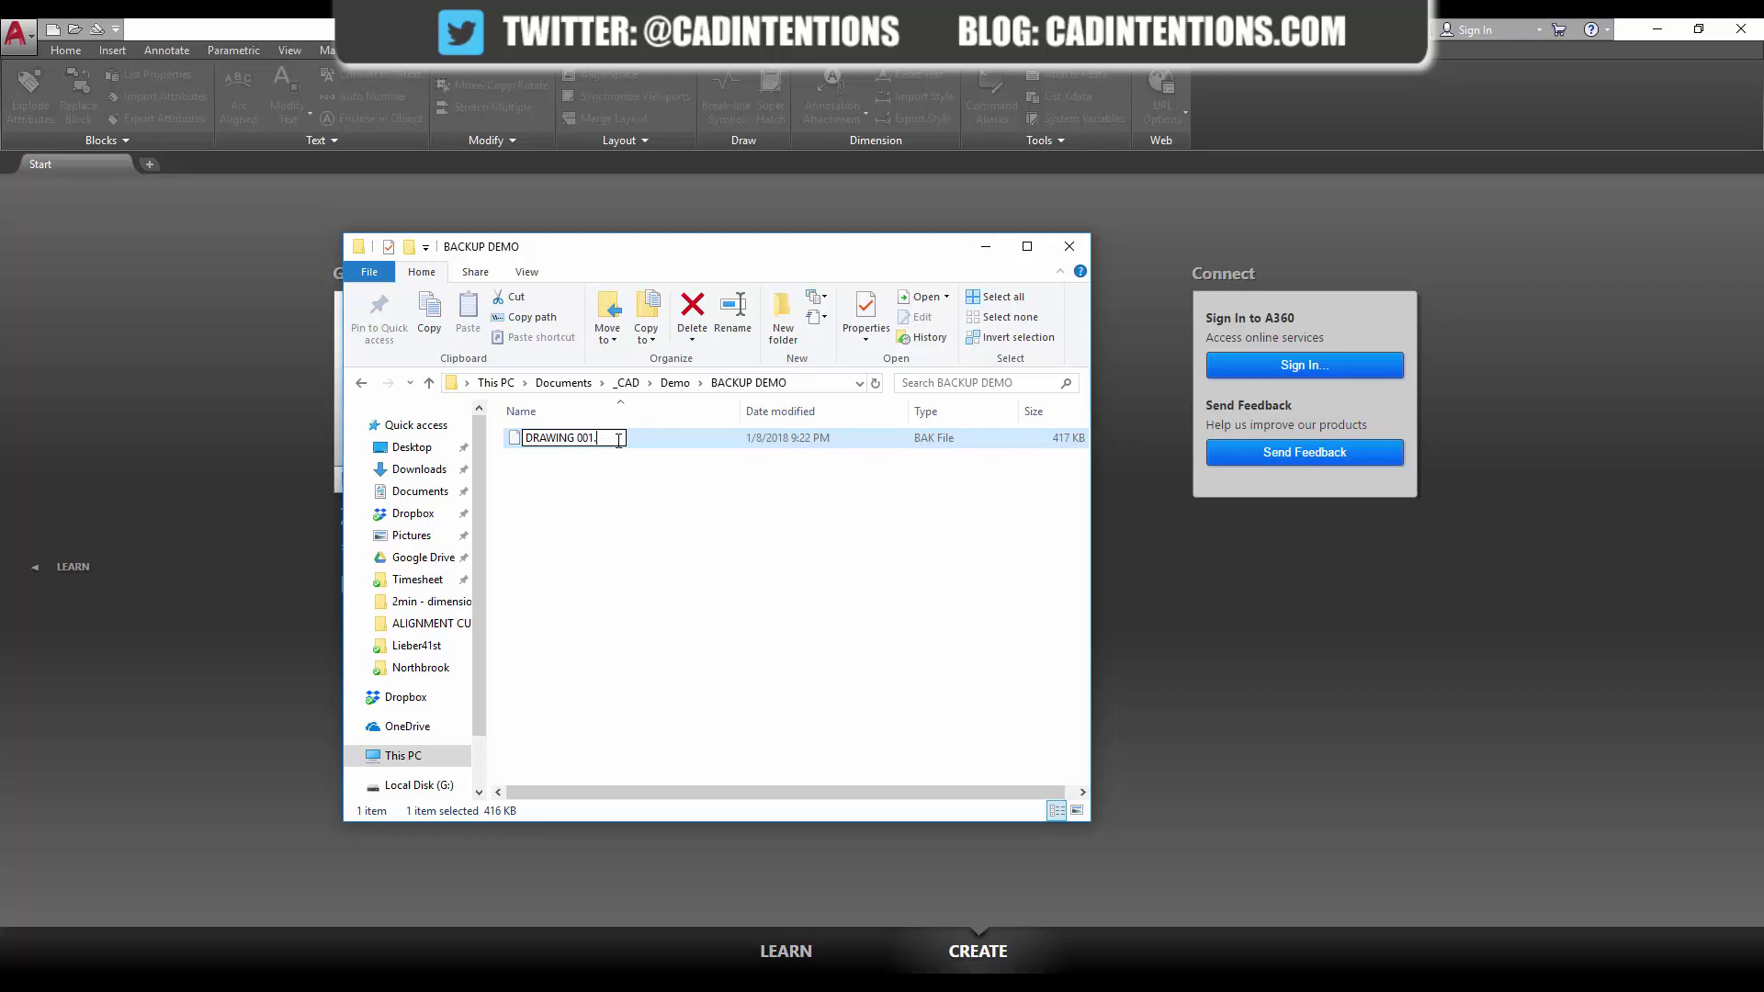
text(dwg)
key(Return)
key(Return)
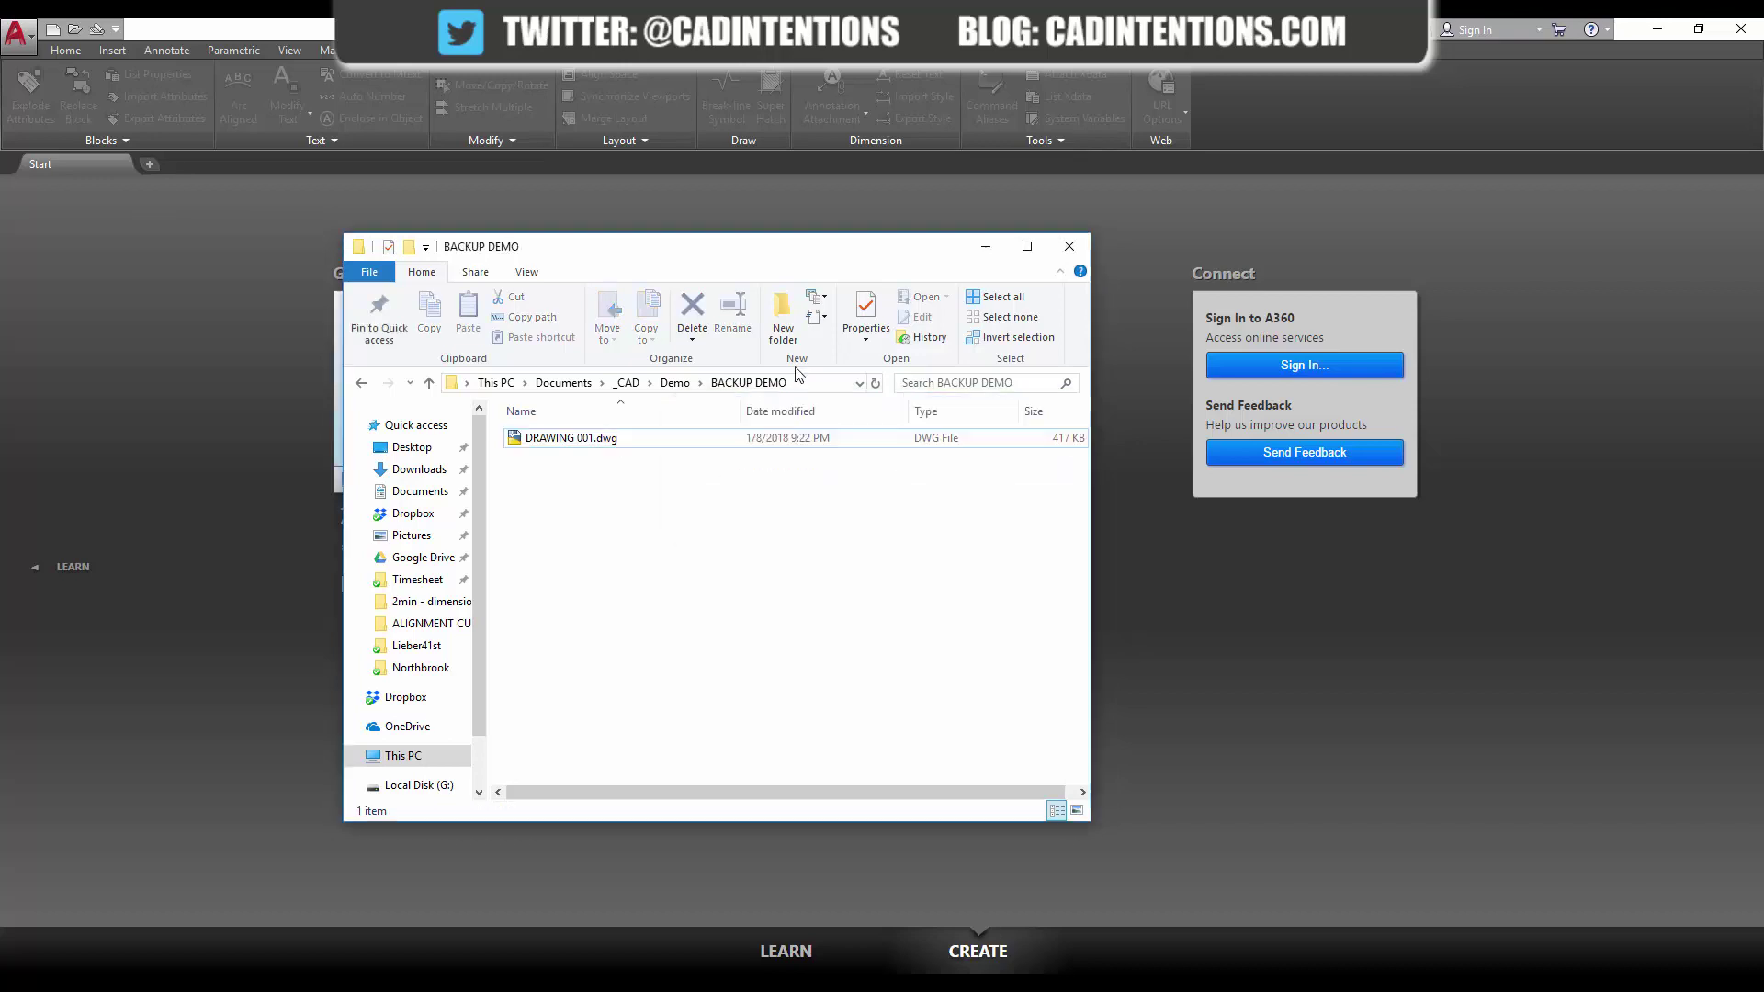
Copy the BACKUP DEMO folder path and open DRAWING 001.dwg from that folder in AutoCAD.
click(816, 383)
key(ctrl+c)
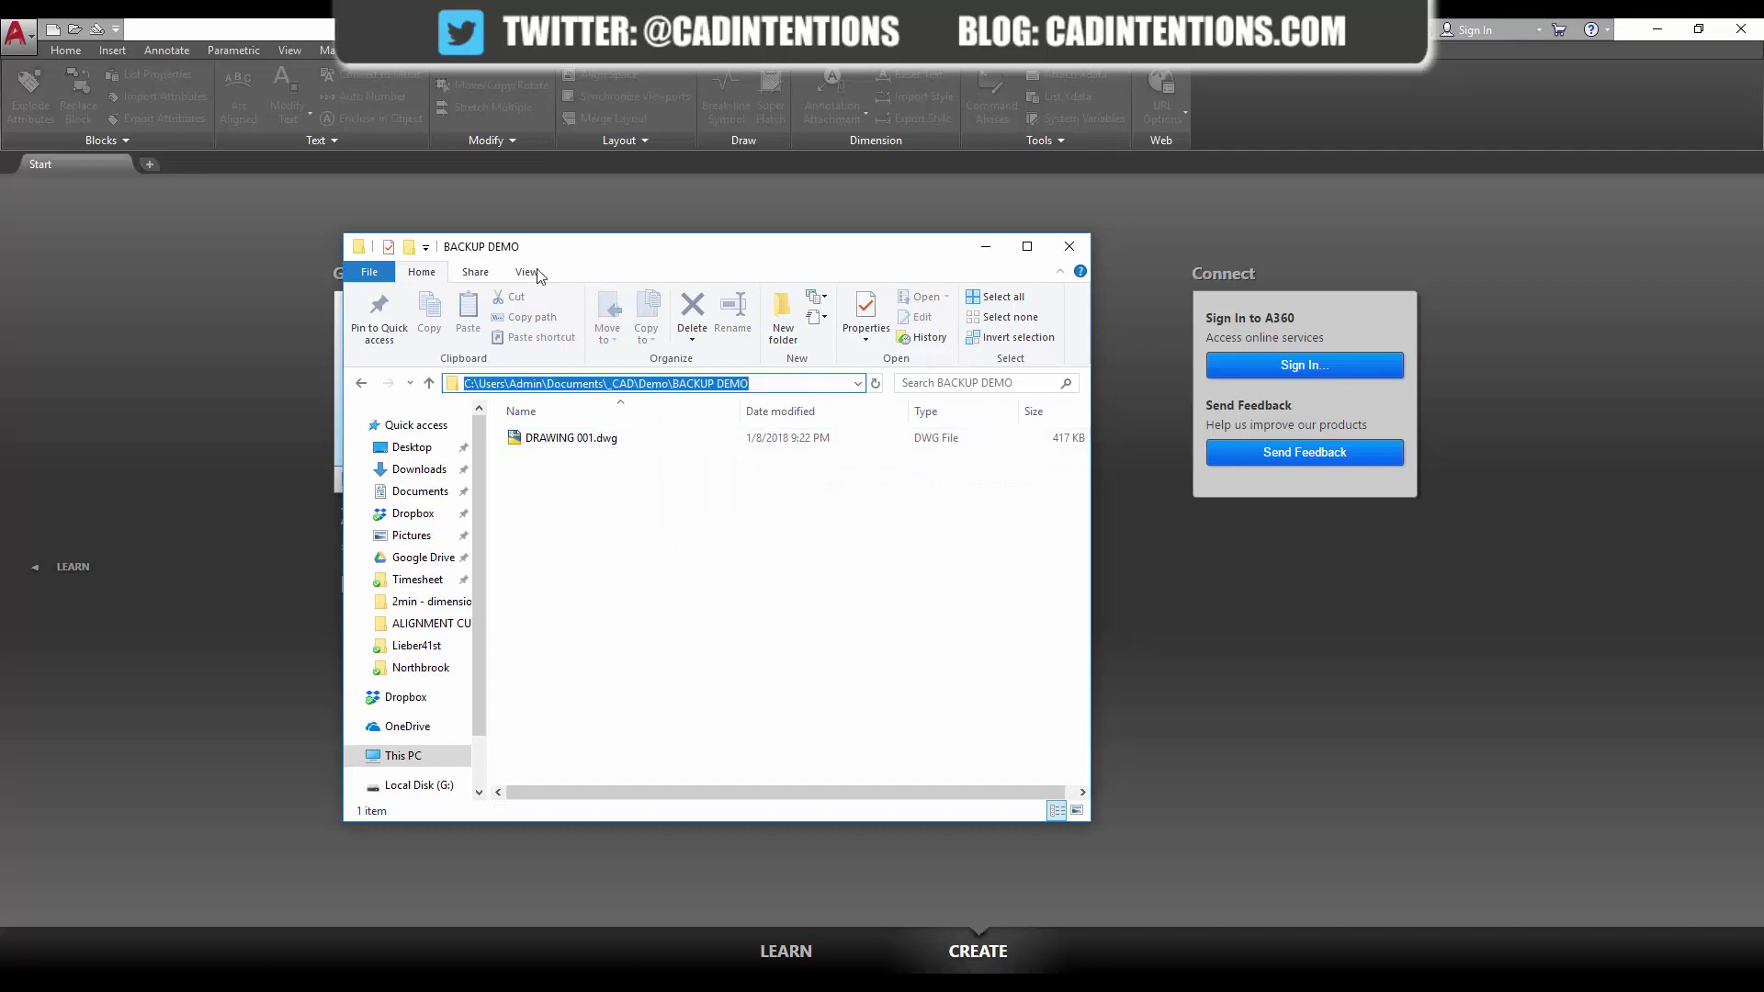
click(75, 32)
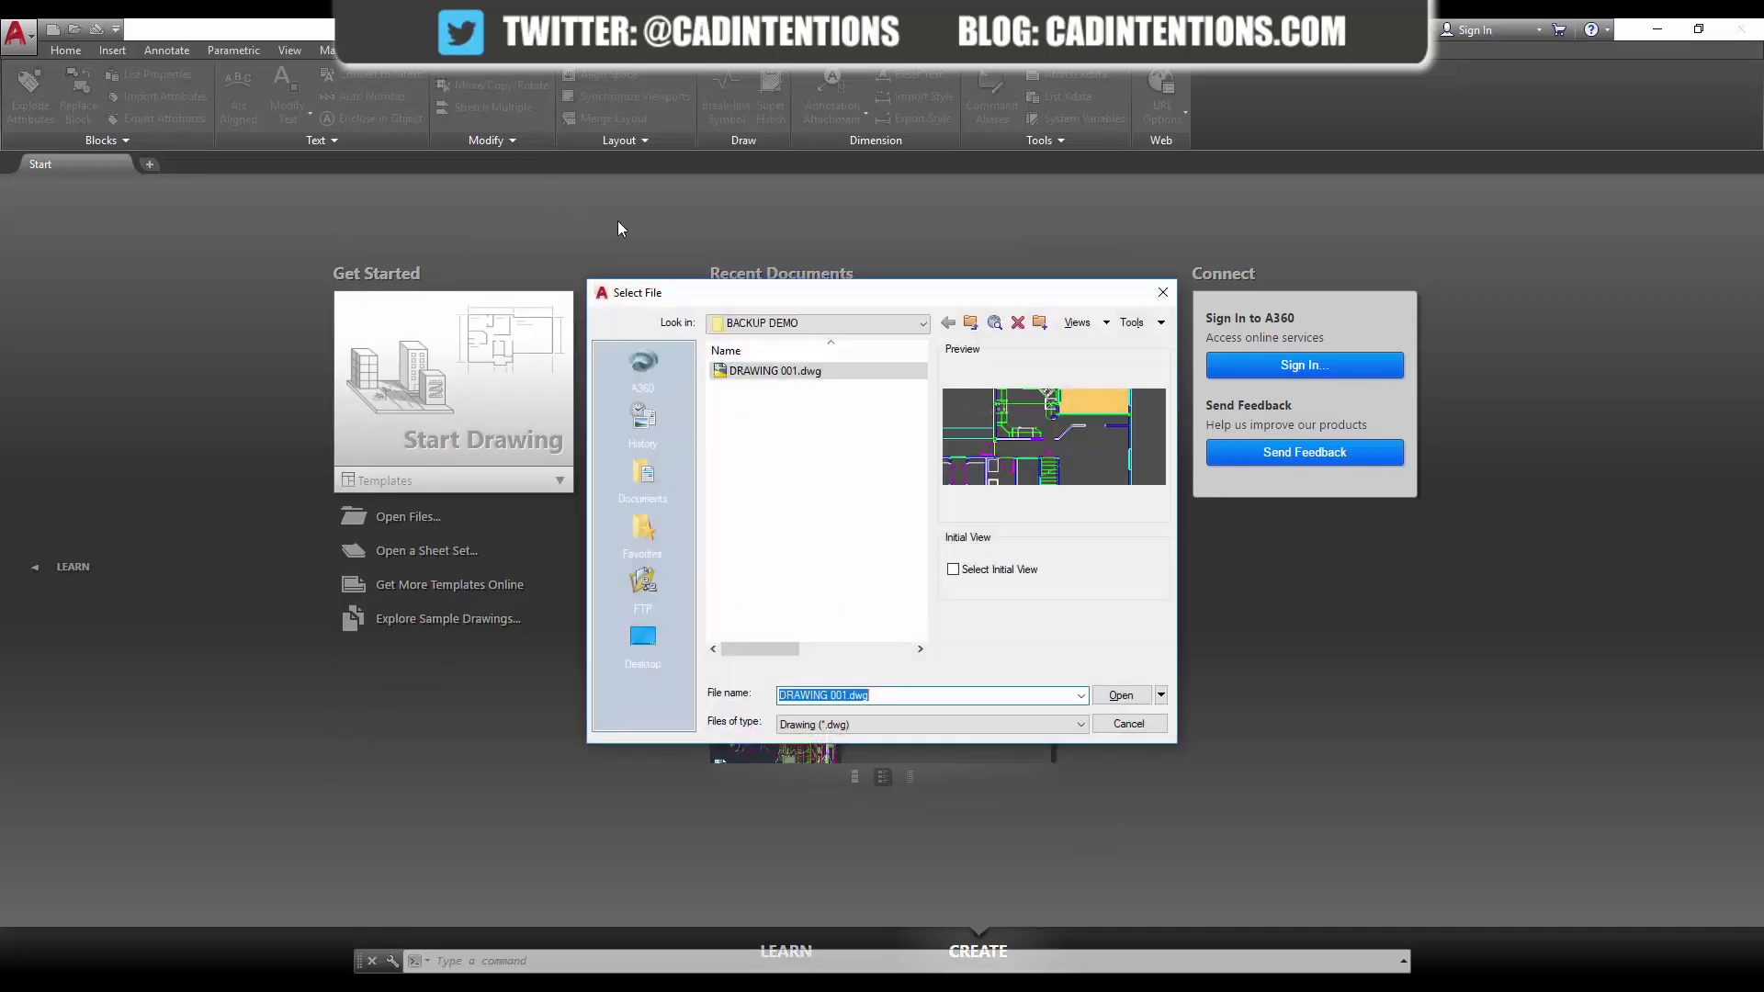
key(ctrl+v)
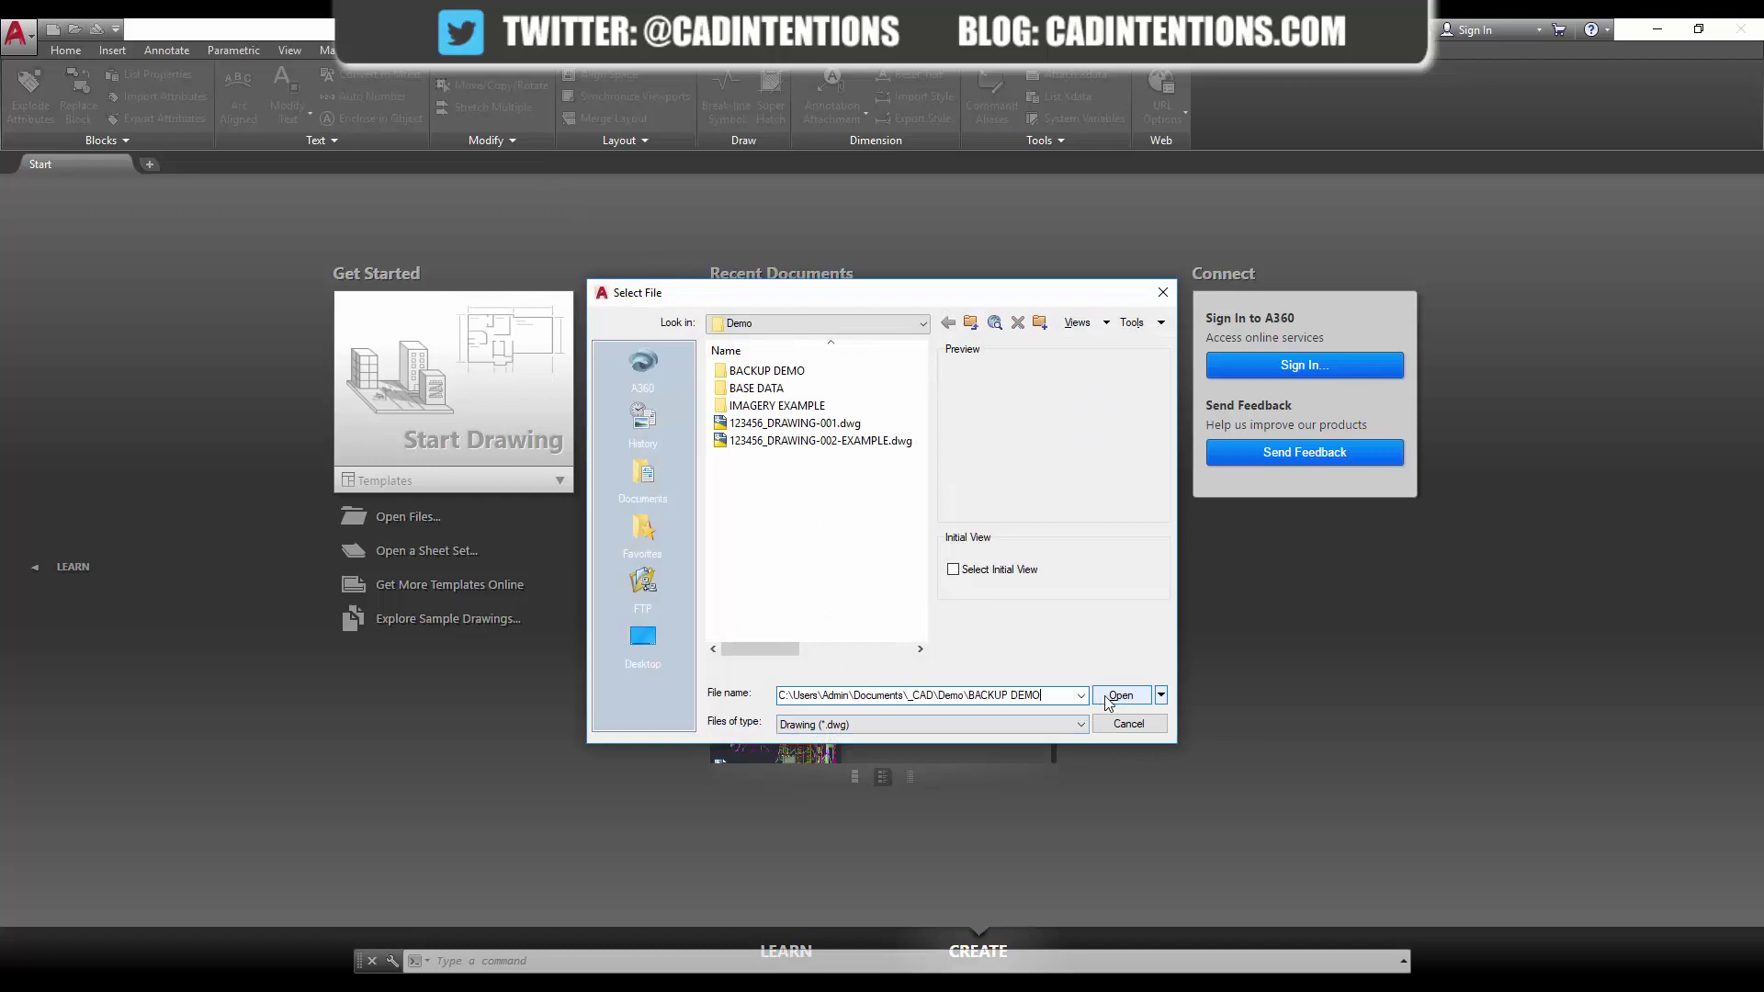
click(1120, 695)
click(785, 373)
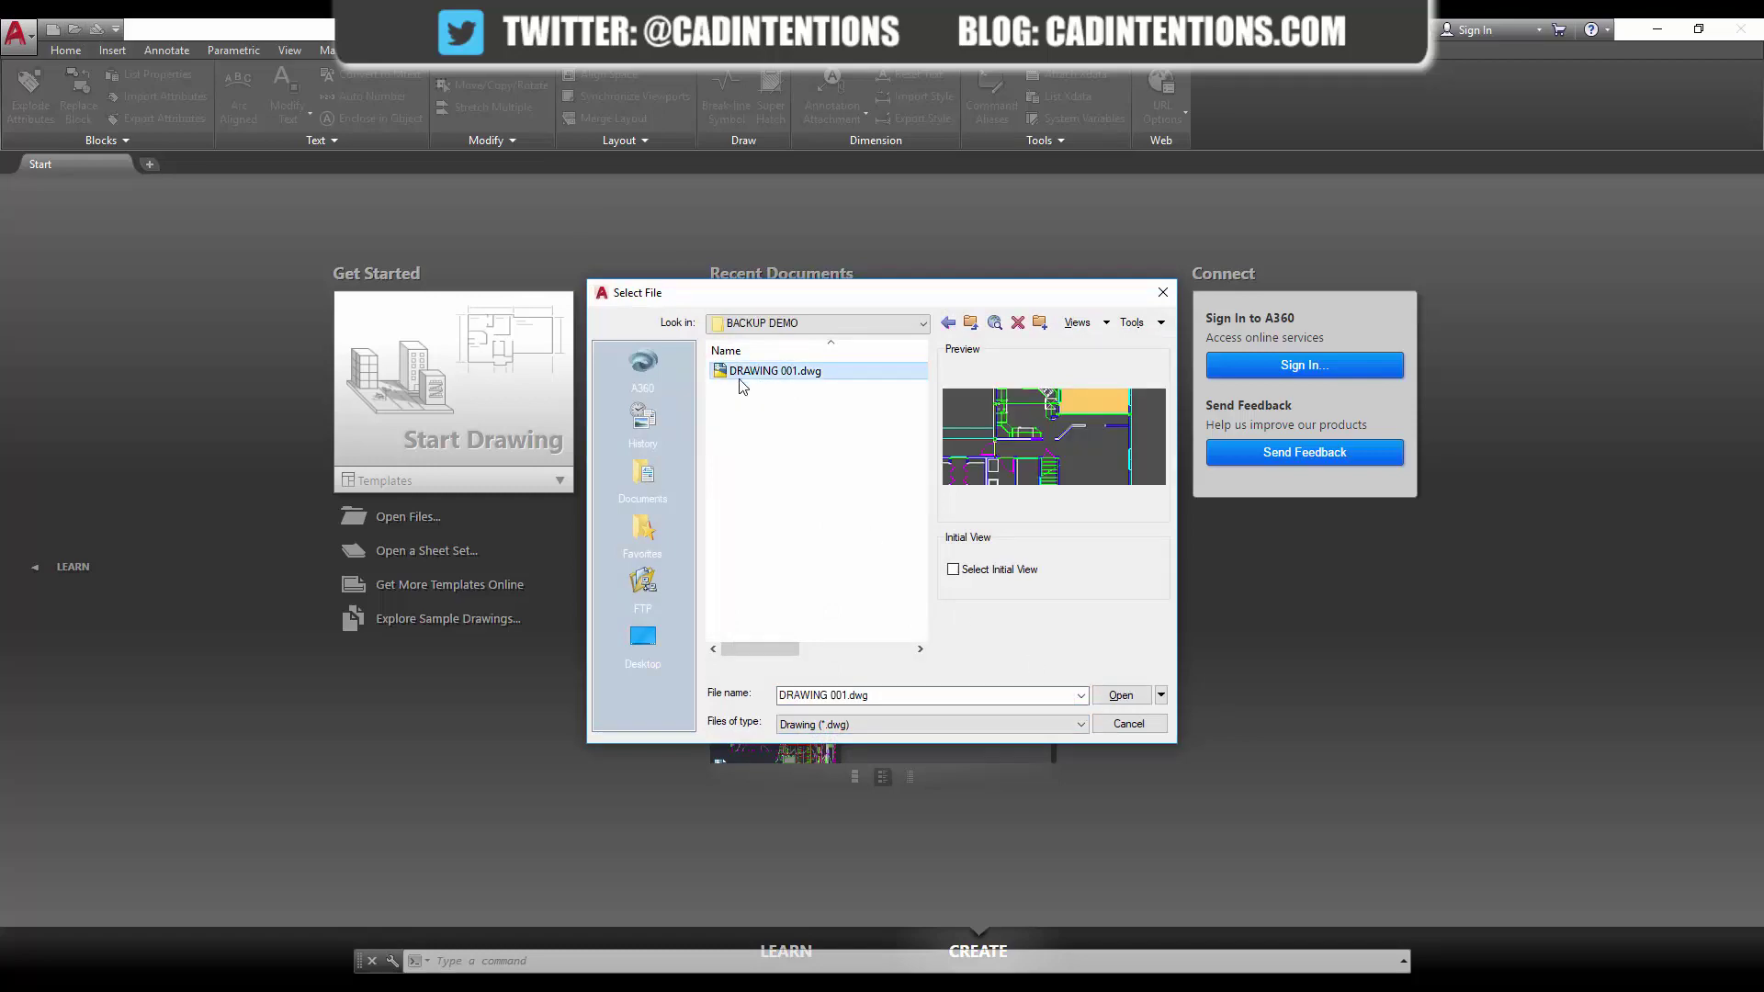
click(1123, 694)
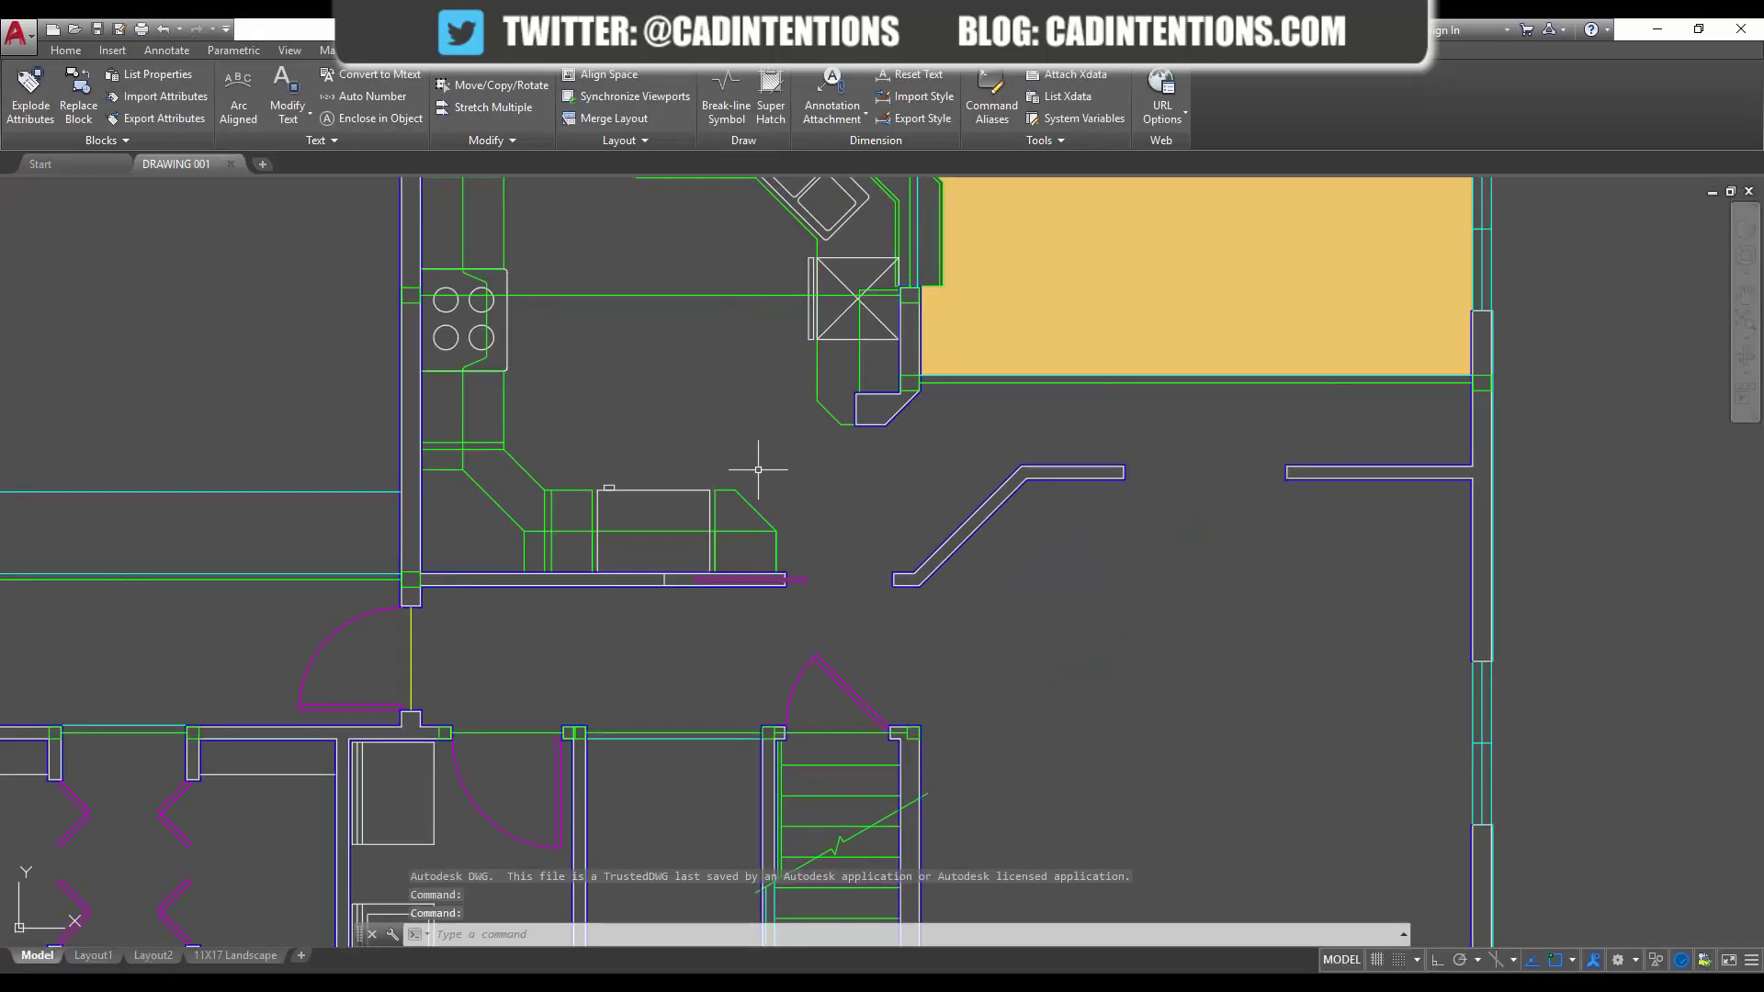
Zoom out and pan to centre the whole floor plan with its EXAMPLE TEXT callout.
scroll(748, 465, down, 5)
middle_drag(742, 334, 808, 489)
key(Escape)
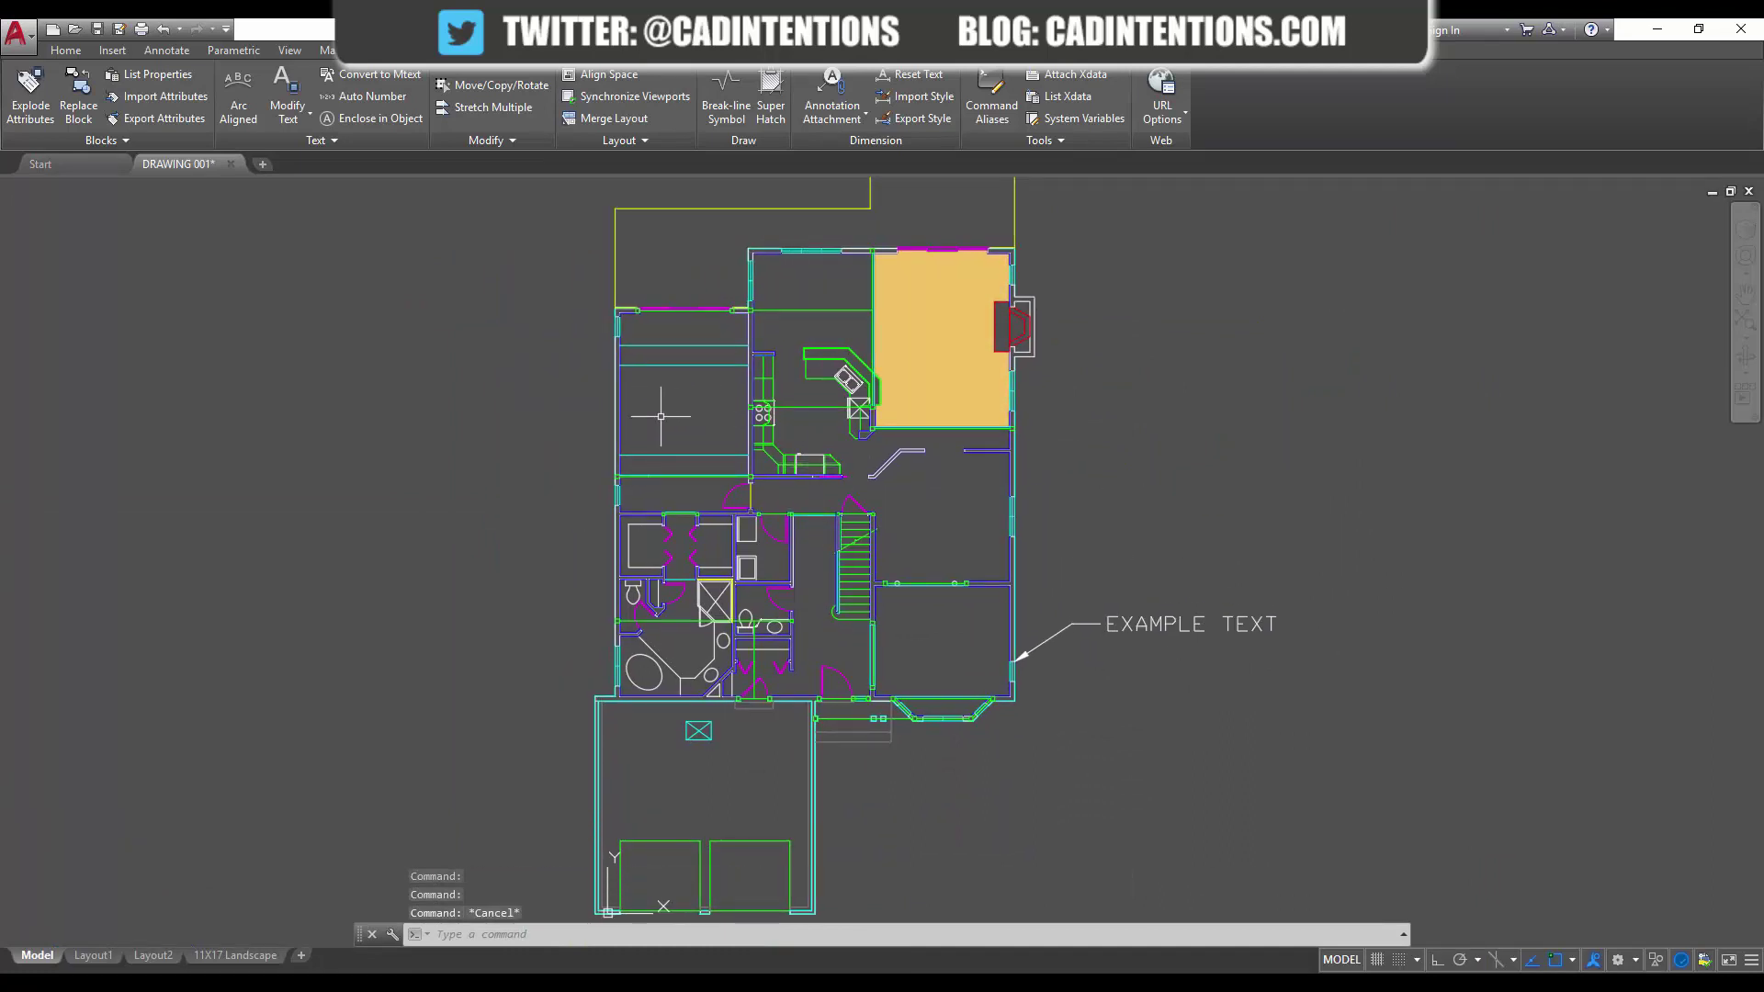